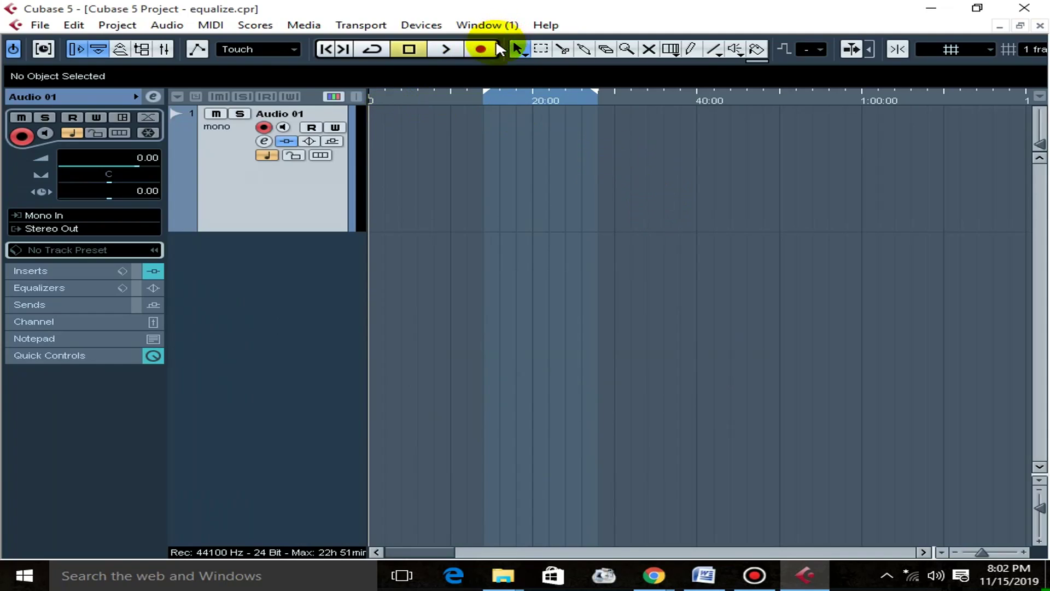
Record a take of about 14 seconds from the project start on the Audio 01 track.
left_click(480, 49)
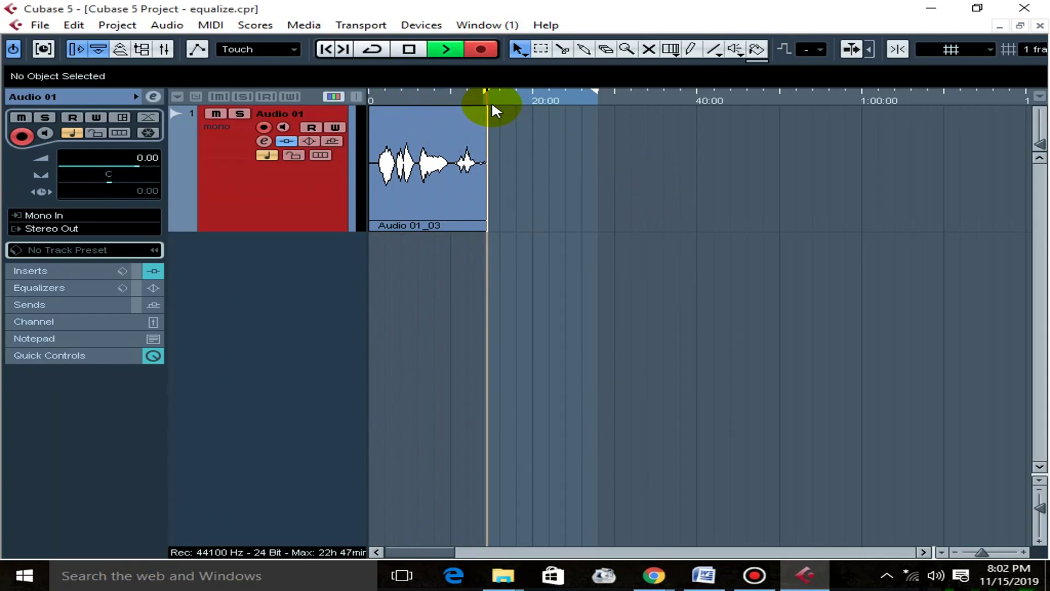
key("space")
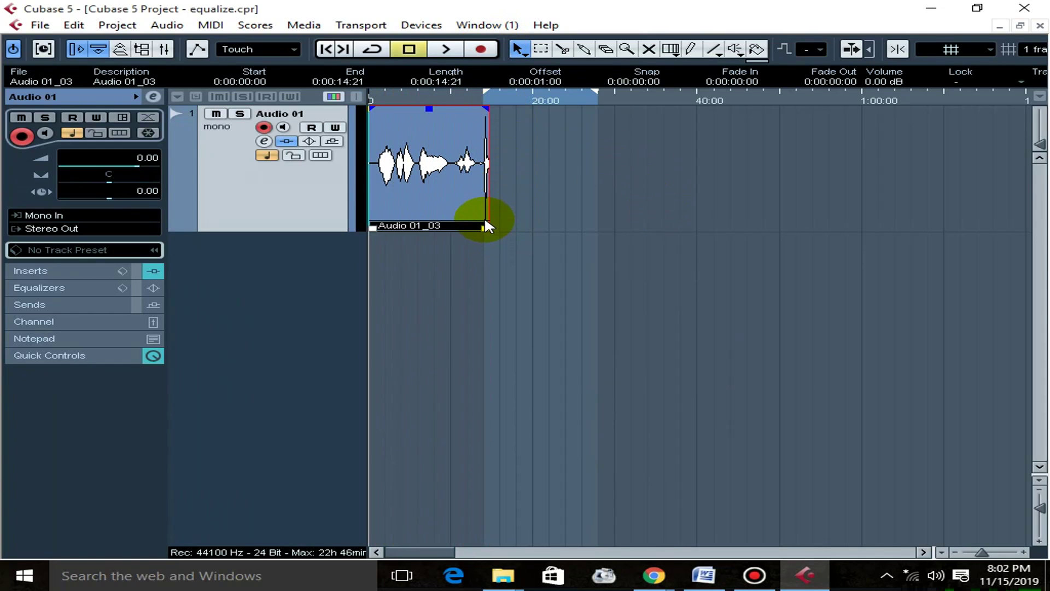
Trim the recorded clip's end to a length of about 10 seconds and move the clip to start at 0:00:14:06.
left_click_drag(483, 225, 449, 225)
left_click_drag(414, 170, 531, 170)
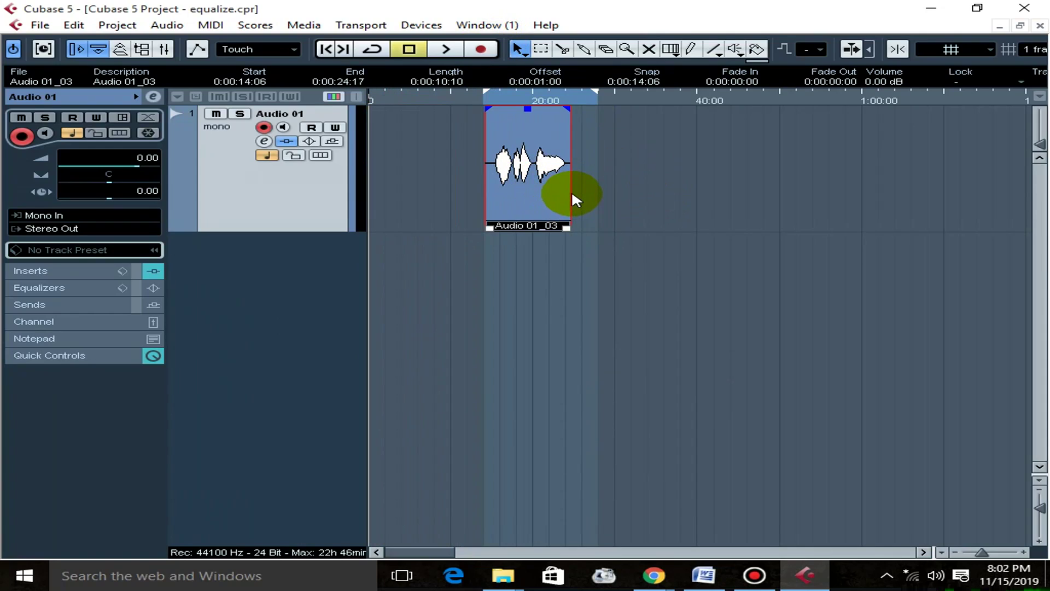
Play back the moved clip on Audio 01 to its end, and stop the playback.
left_click(502, 102)
key("space")
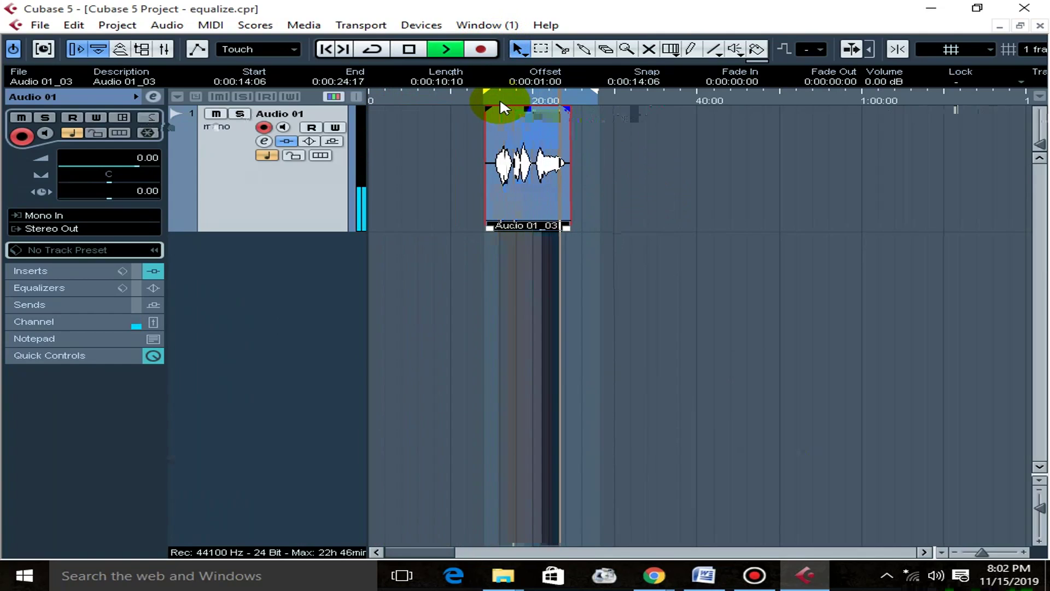
key("space")
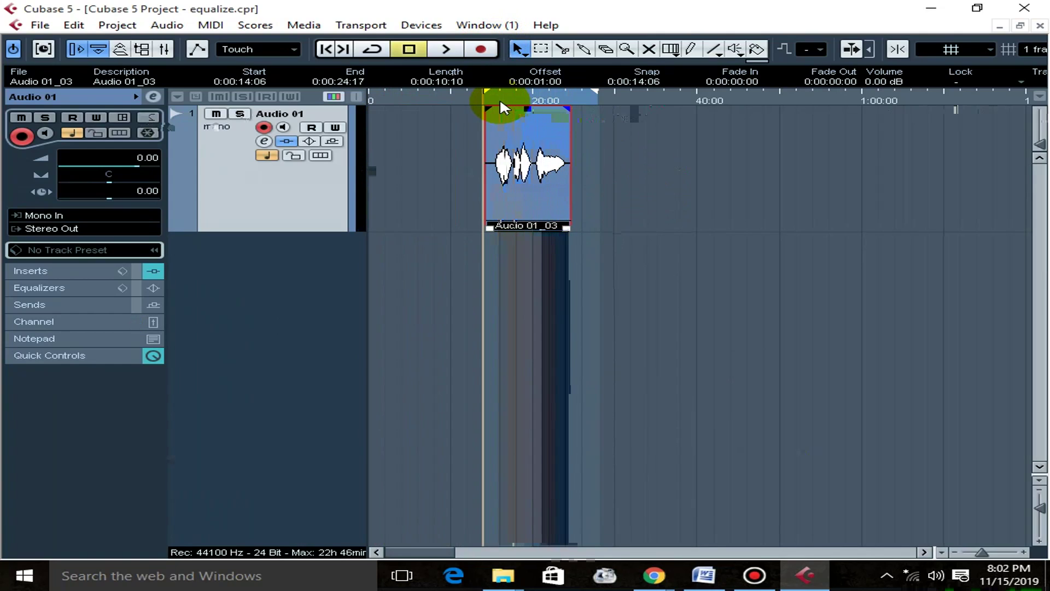
Open the channel settings of Audio 01 and load the MonoDelay effect into insert slot 4.
left_click(263, 142)
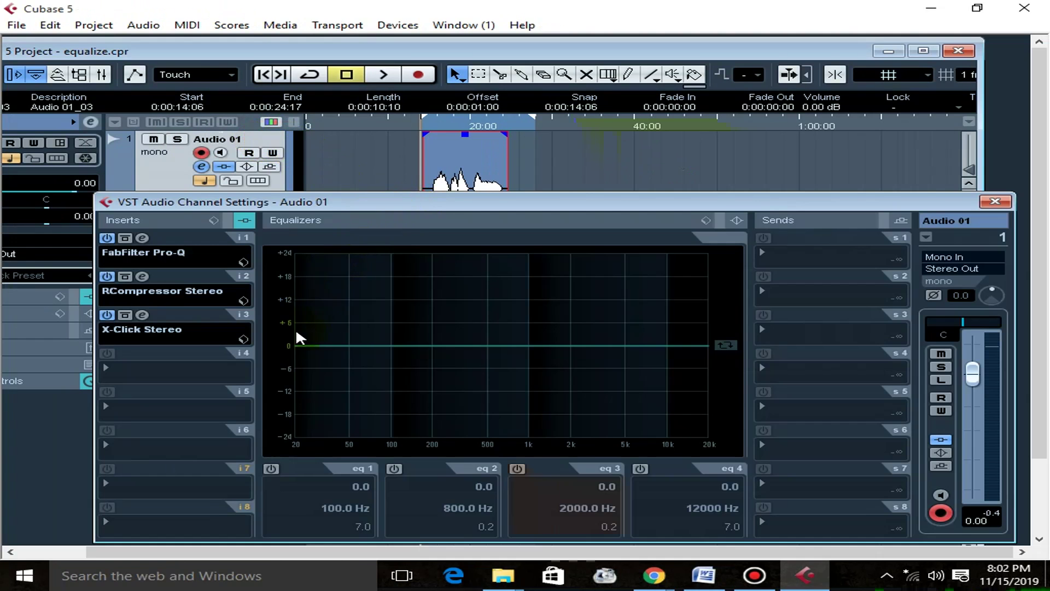
left_click(153, 368)
mouse_move(226, 177)
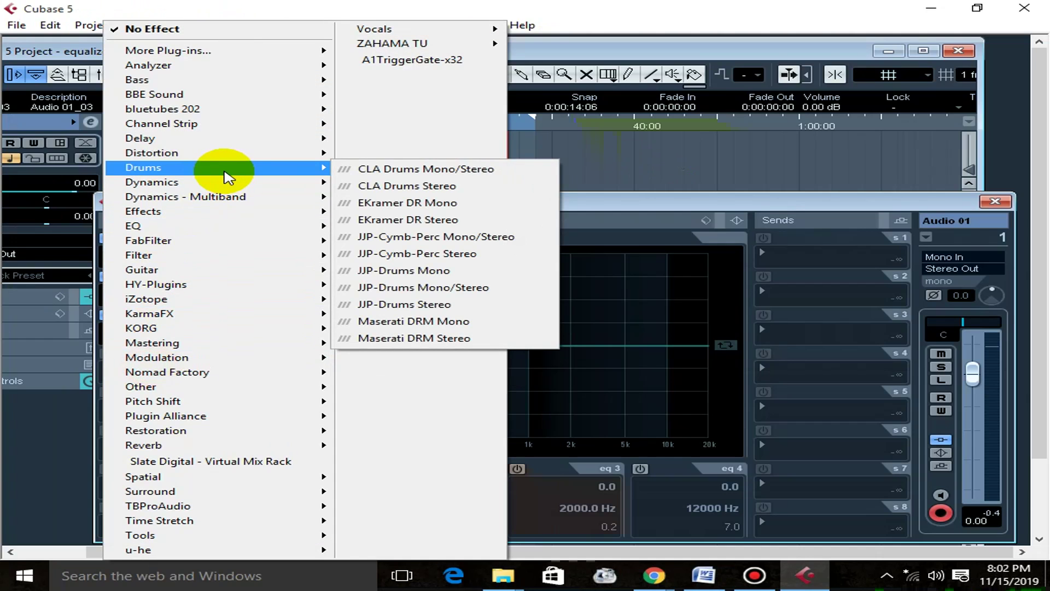
mouse_move(235, 141)
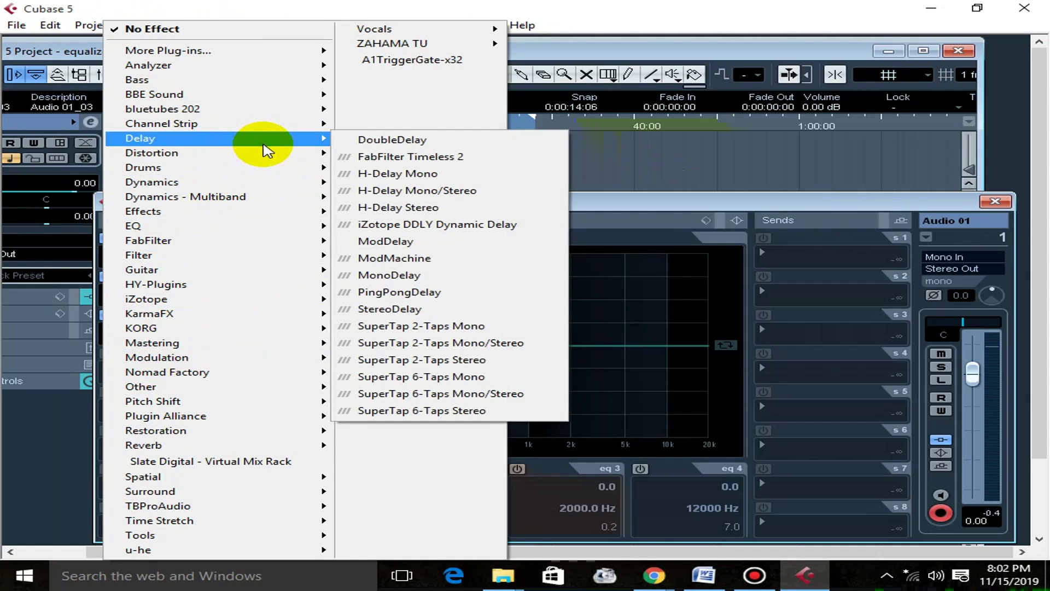
mouse_move(271, 153)
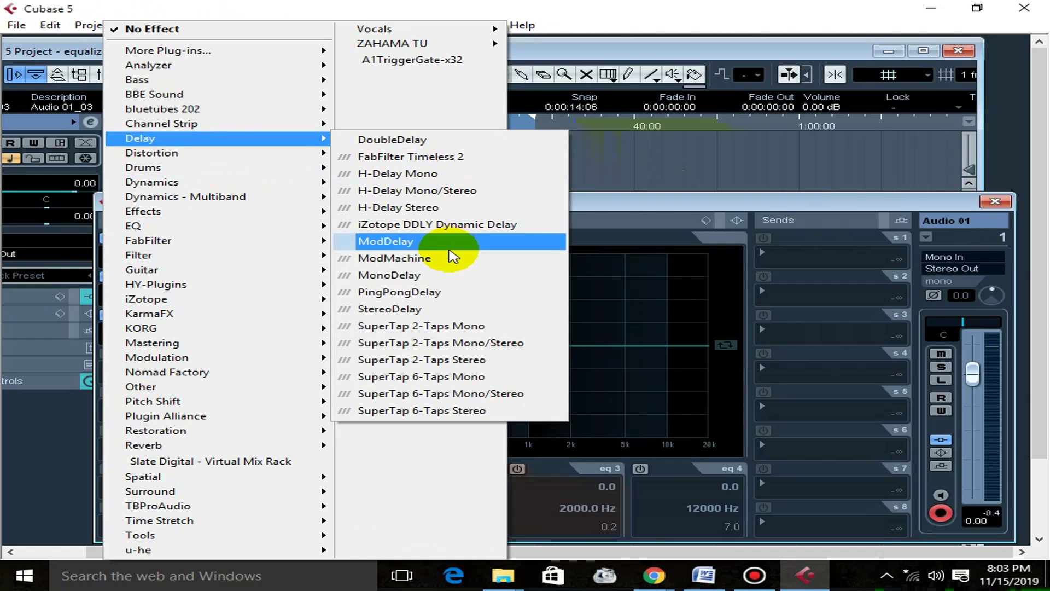
left_click(448, 278)
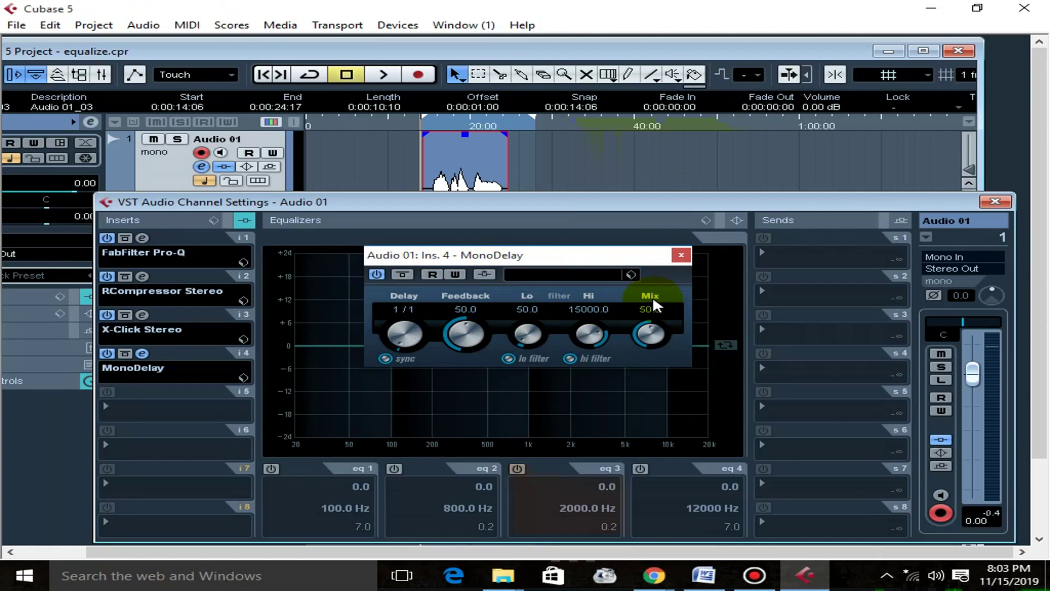
Set the MonoDelay's synced delay time to 1/4.
left_click(403, 309)
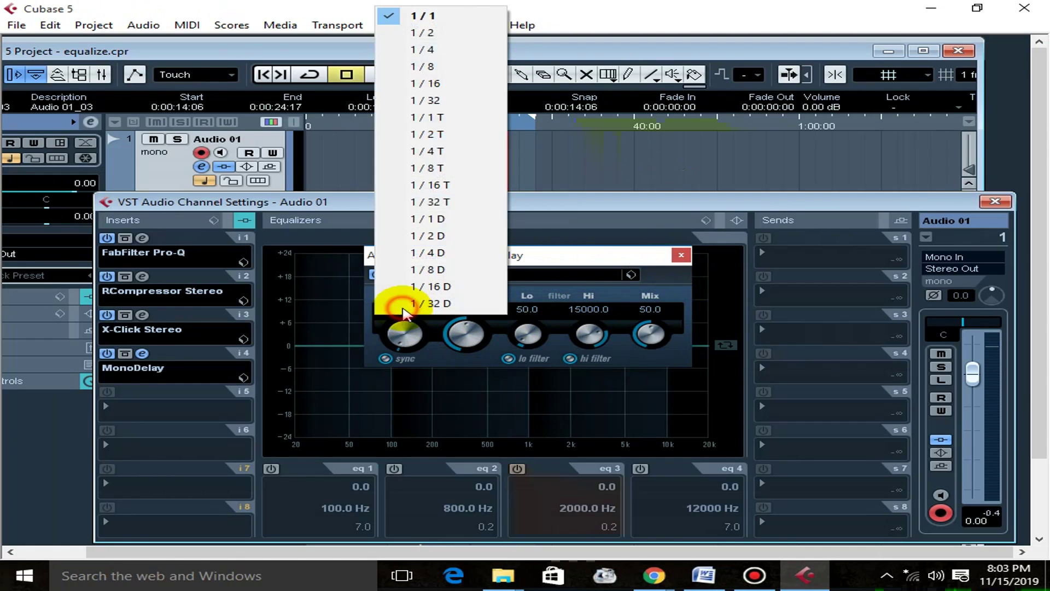
left_click(421, 49)
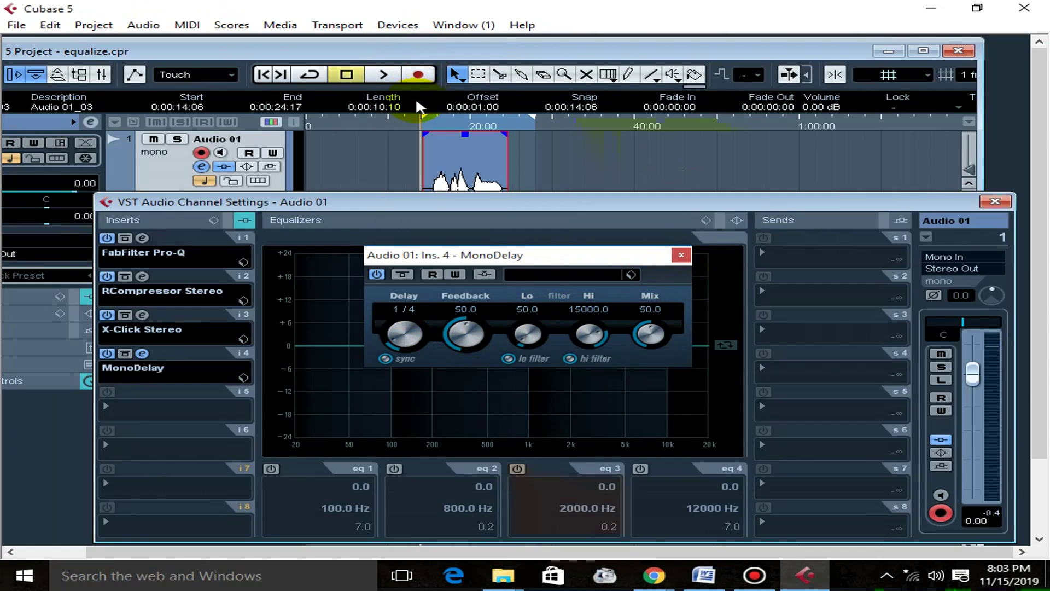
left_click(405, 309)
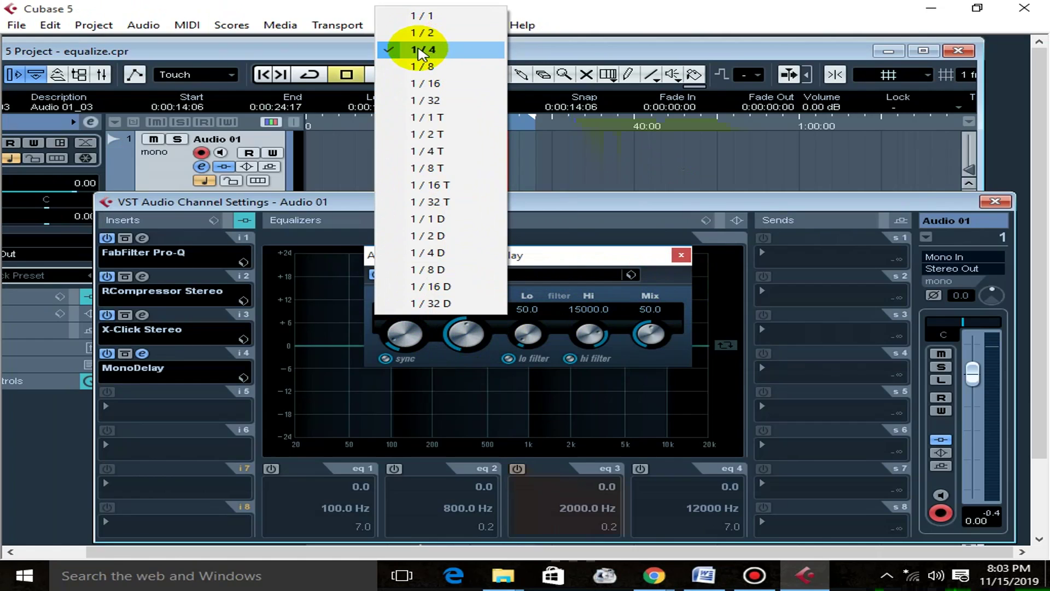
left_click(586, 264)
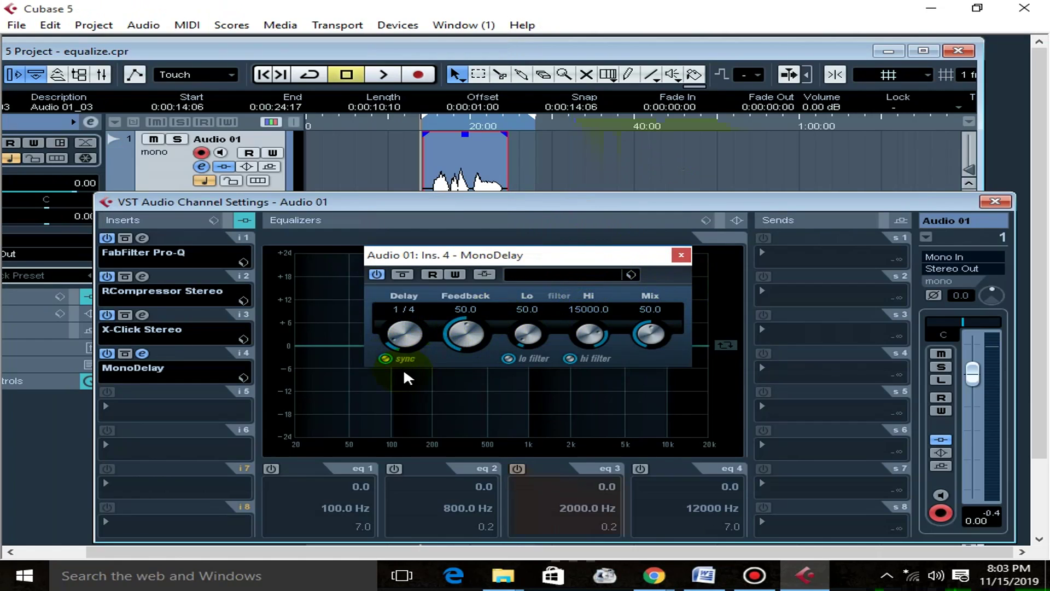
Turn off the MonoDelay's tempo sync, and find and open the Windows Calculator.
left_click(385, 358)
left_click(181, 584)
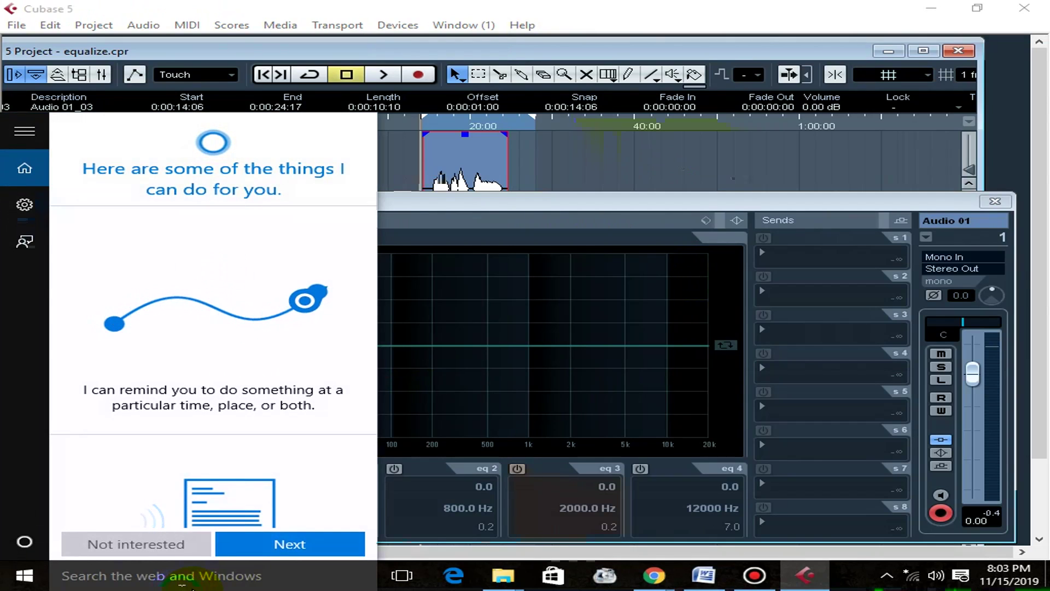
left_click(165, 576)
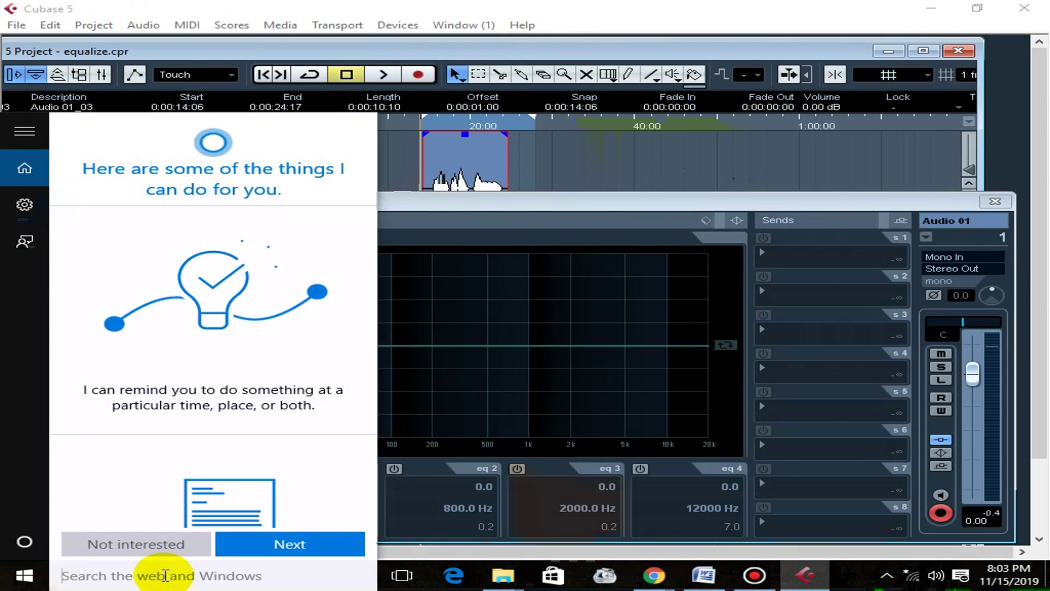
type("c")
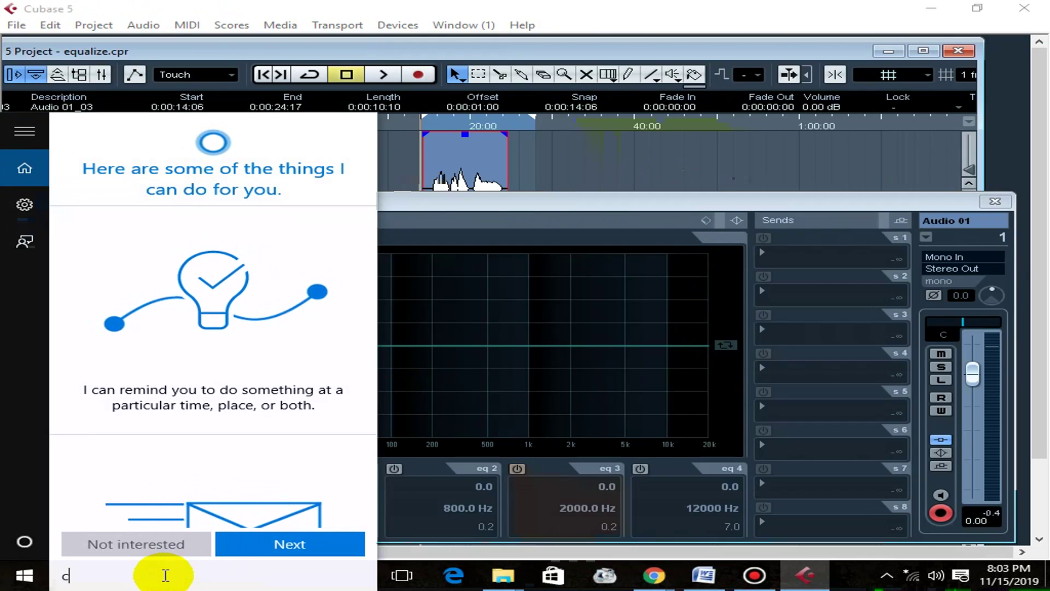
type("aal")
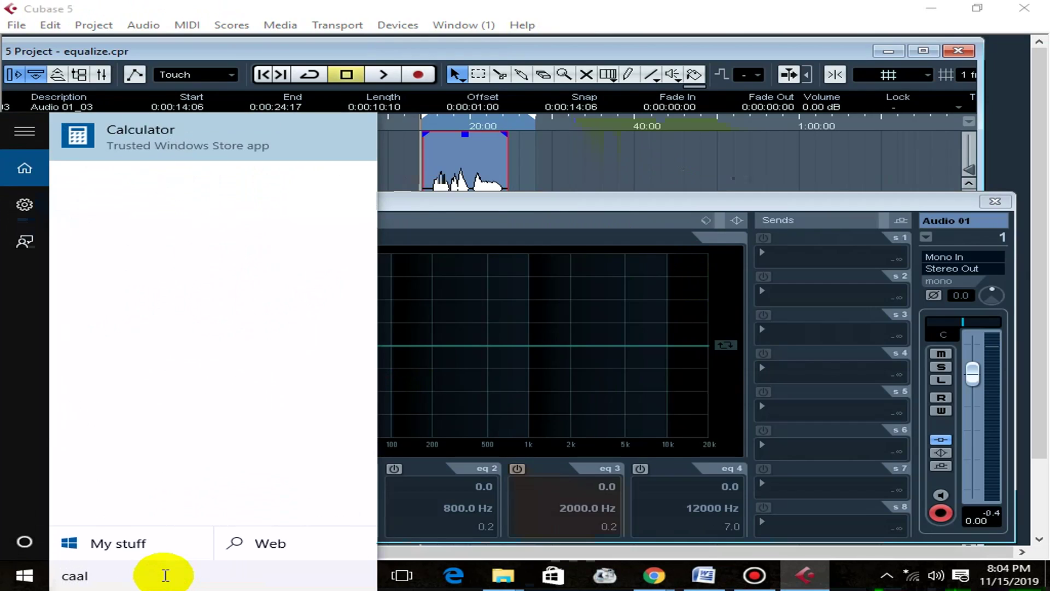
left_click(188, 148)
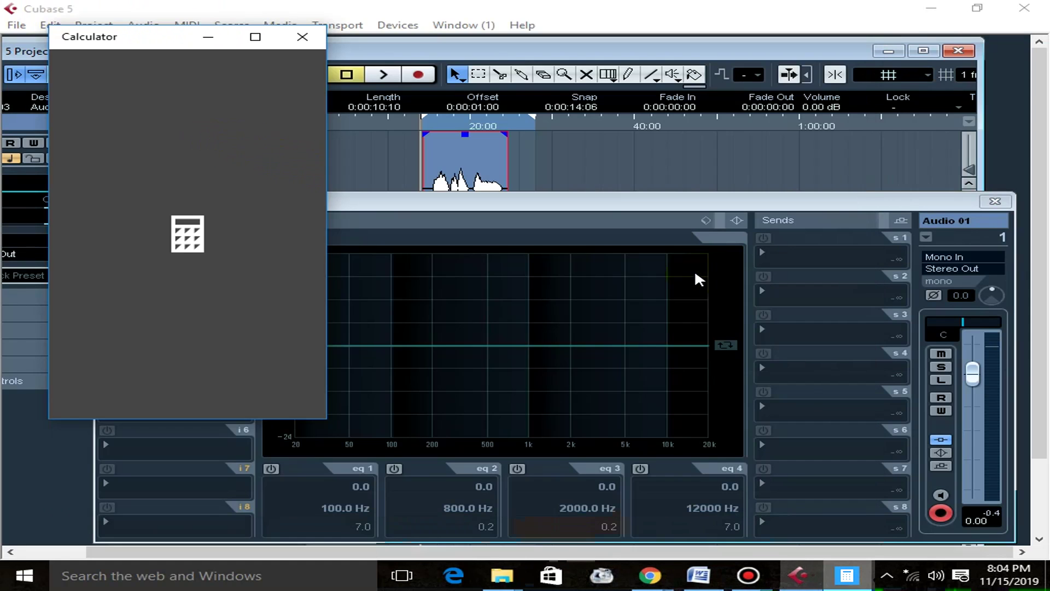
left_click_drag(159, 42, 336, 110)
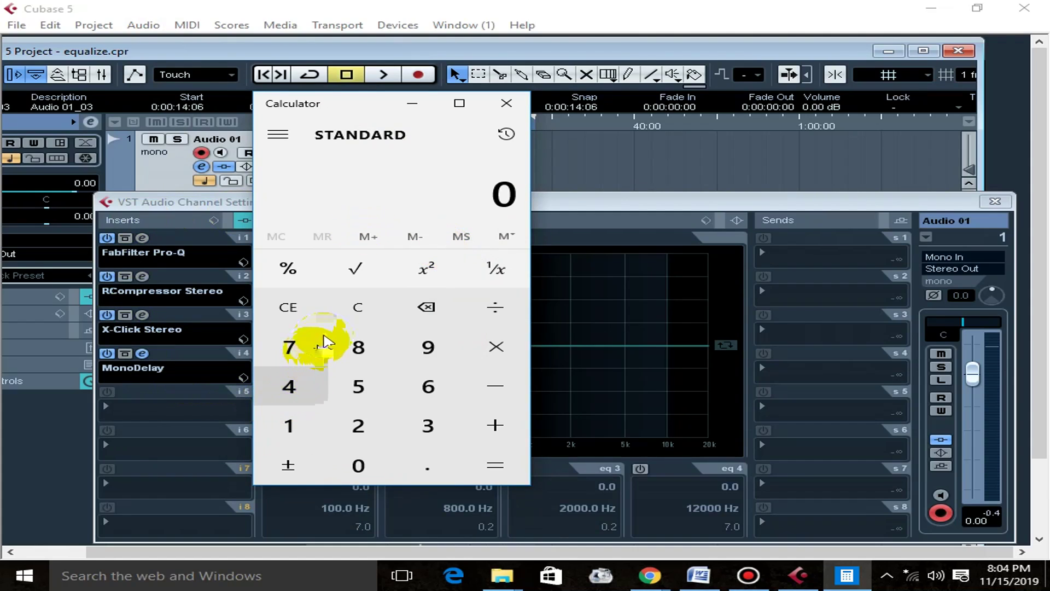
Calculate the delay time in milliseconds by dividing 60000 by 90.
left_click(426, 386)
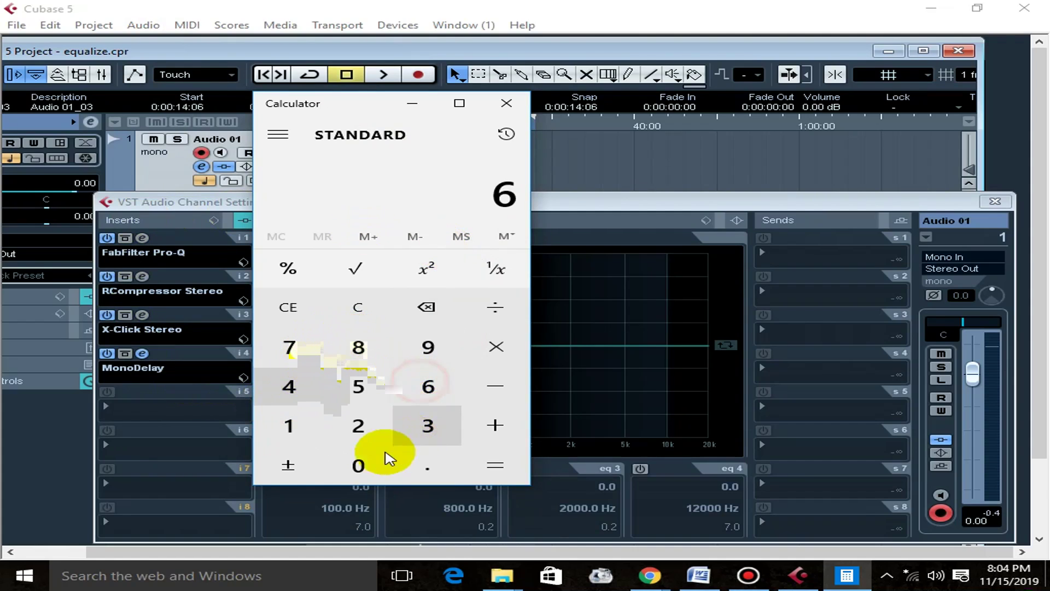
left_click(372, 465)
left_click(372, 464)
left_click(373, 465)
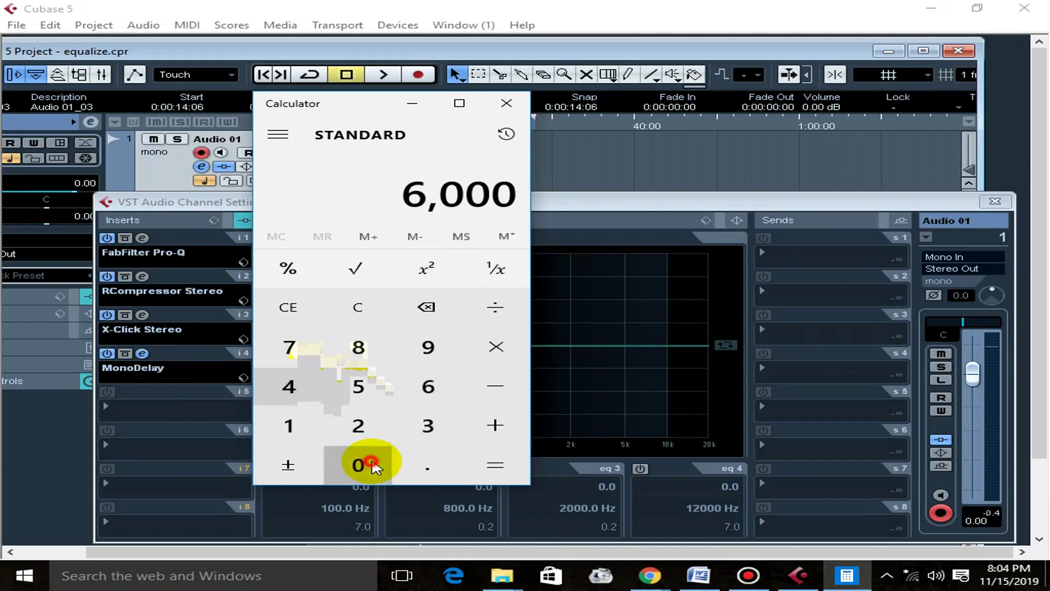
left_click(372, 466)
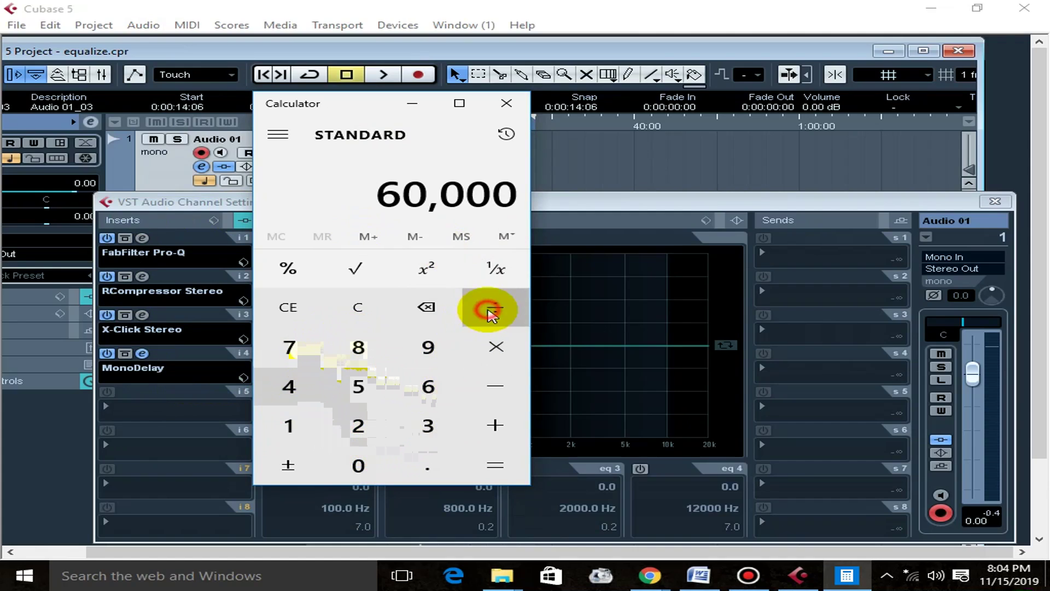
left_click(489, 308)
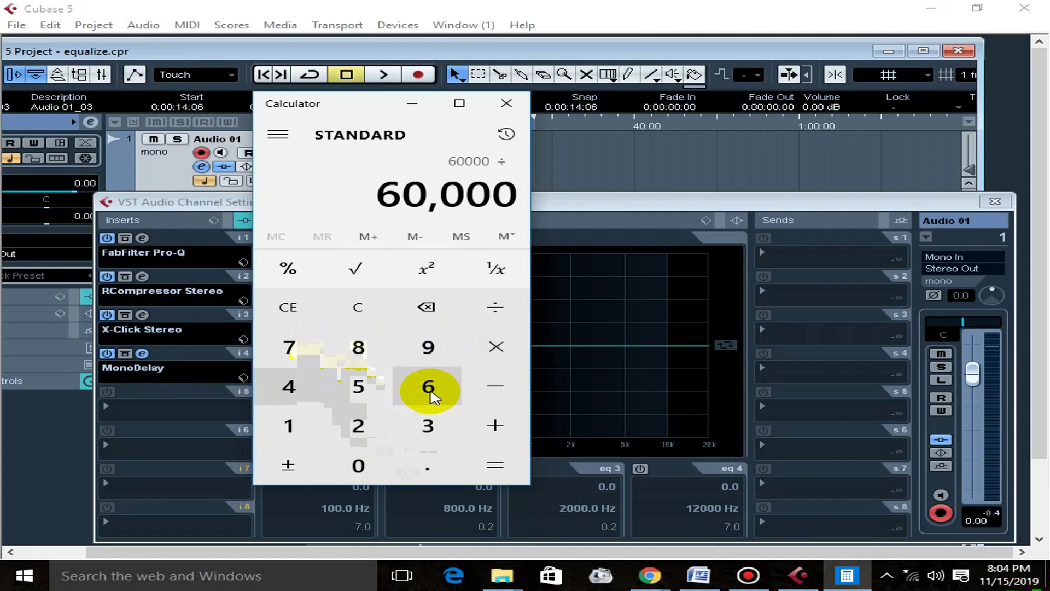
left_click(429, 353)
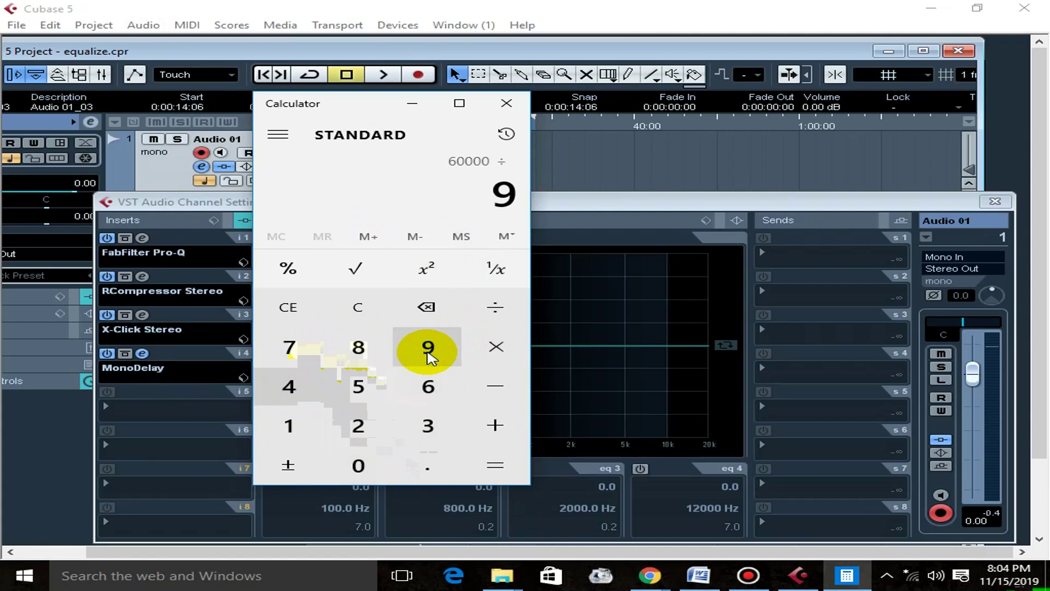
left_click(362, 466)
left_click(489, 470)
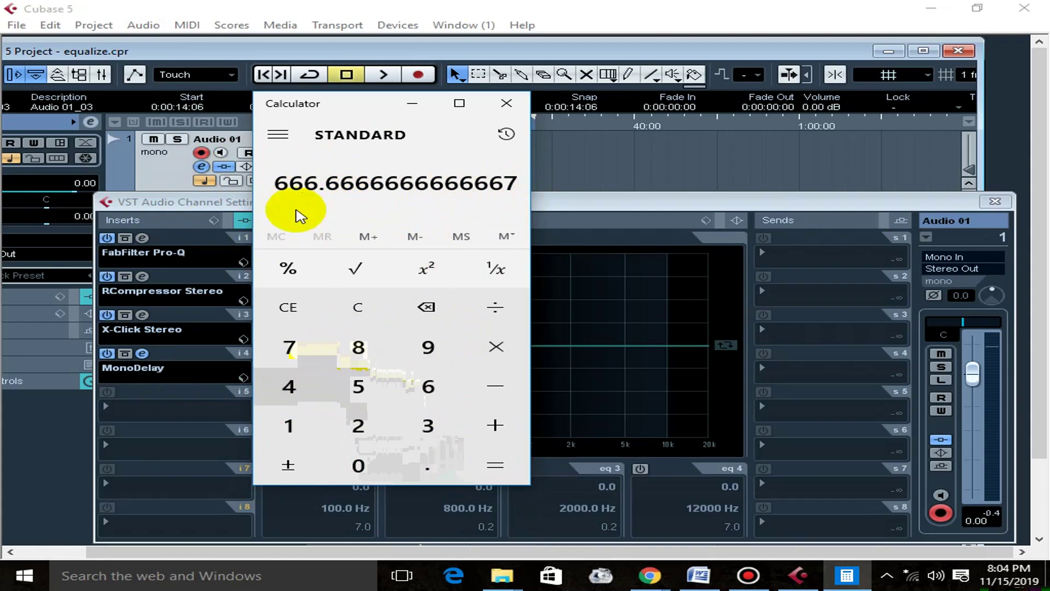
Switch back to Cubase and set the MonoDelay's delay to 667 and its feedback to 10.
left_click(557, 213)
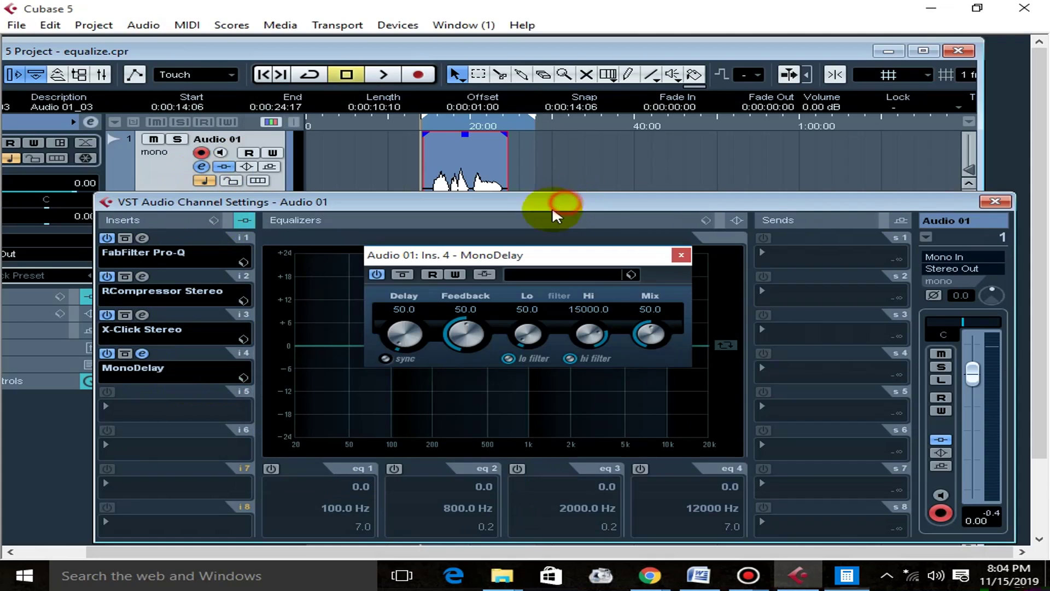
left_click(408, 310)
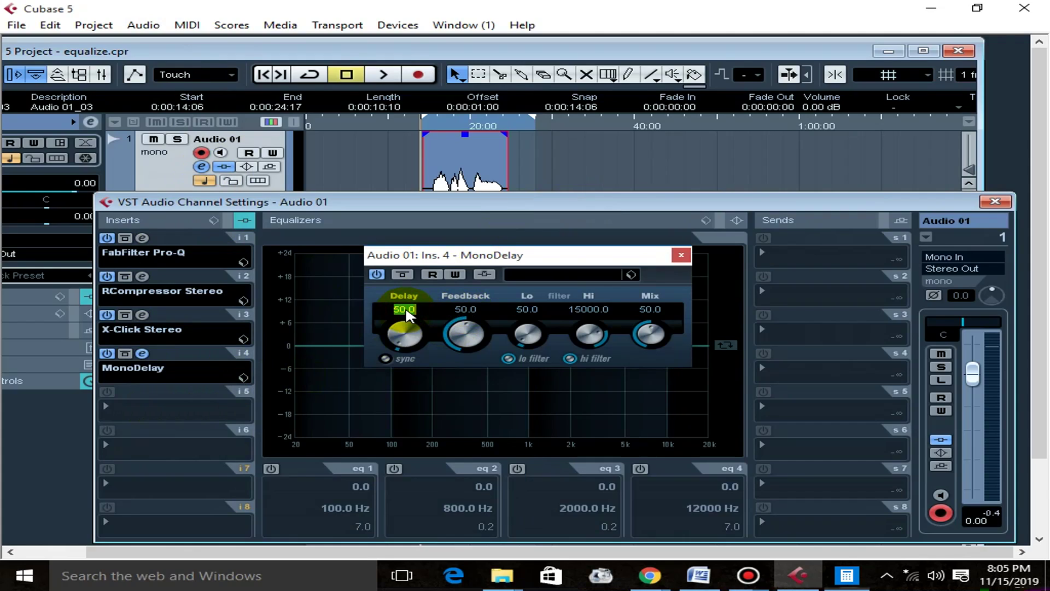
type("667")
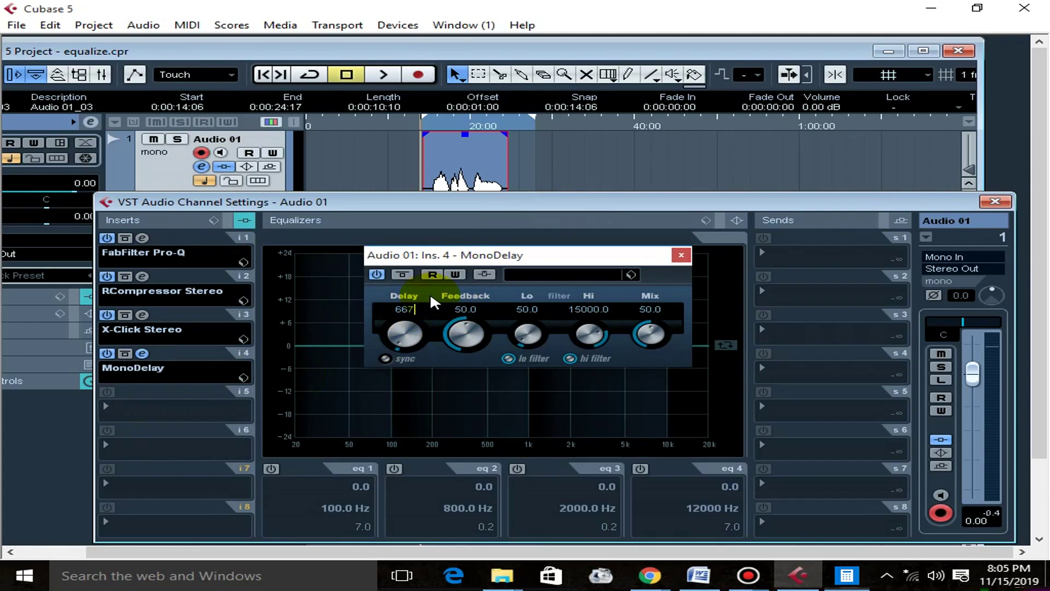
key("Return")
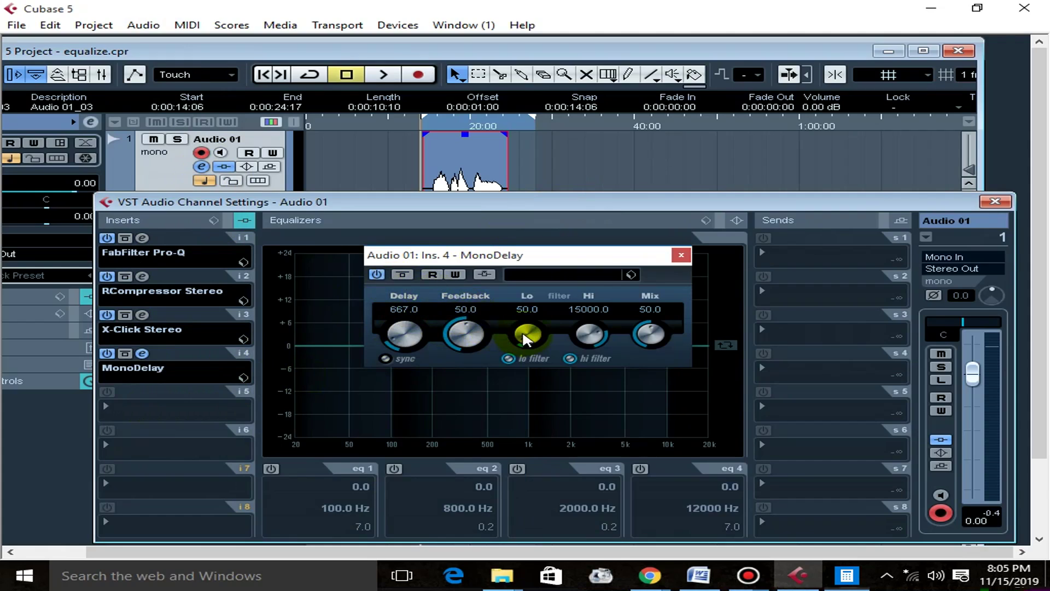
left_click(478, 315)
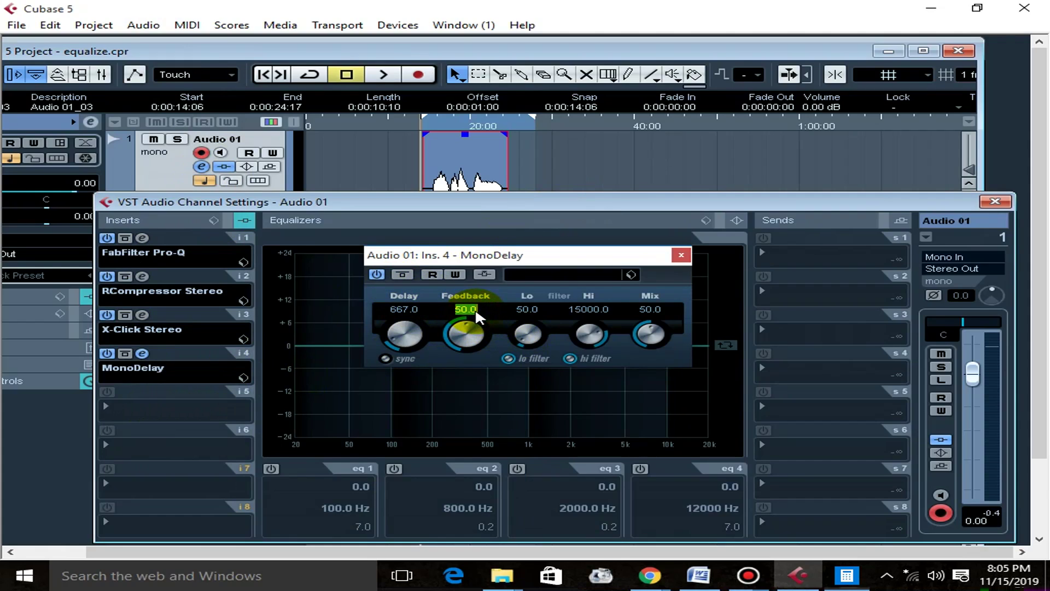
type("10")
key("Return")
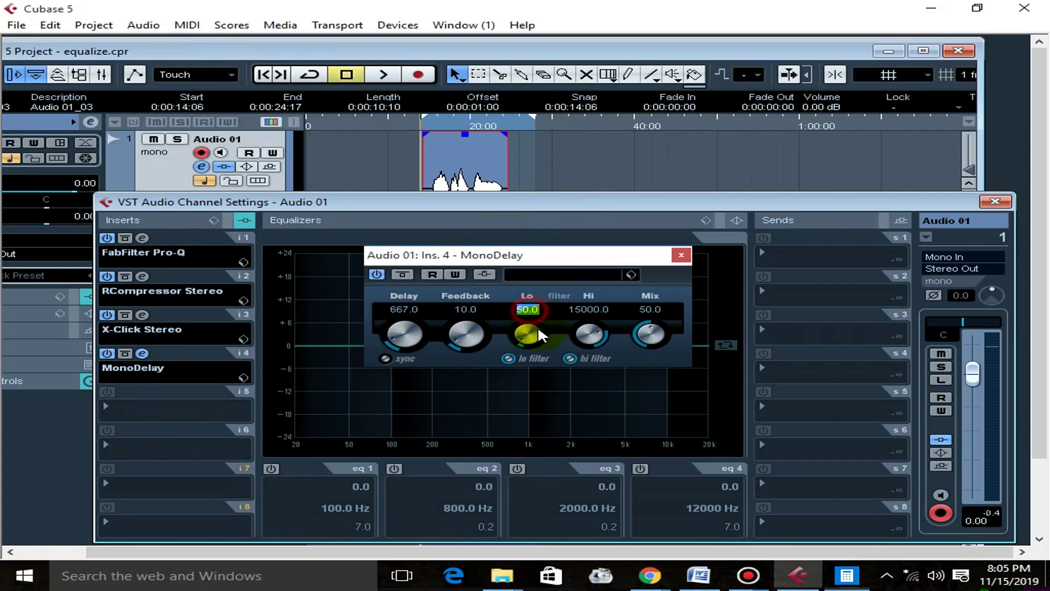
Raise the MonoDelay's Lo filter to about 429 and lower its Hi filter to about 10394.
left_click_drag(521, 334, 515, 278)
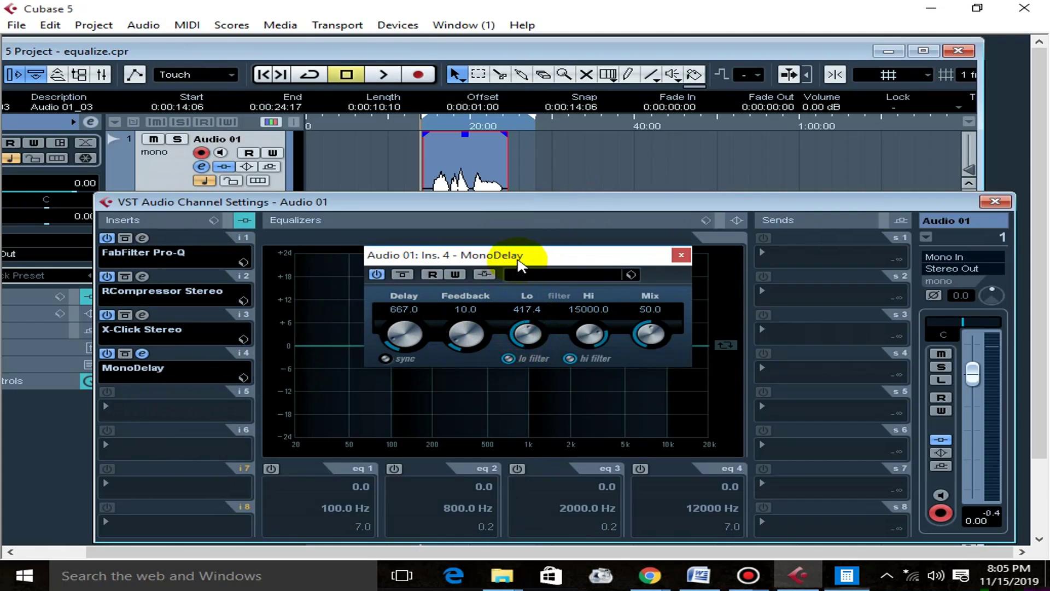
left_click_drag(586, 346, 521, 334)
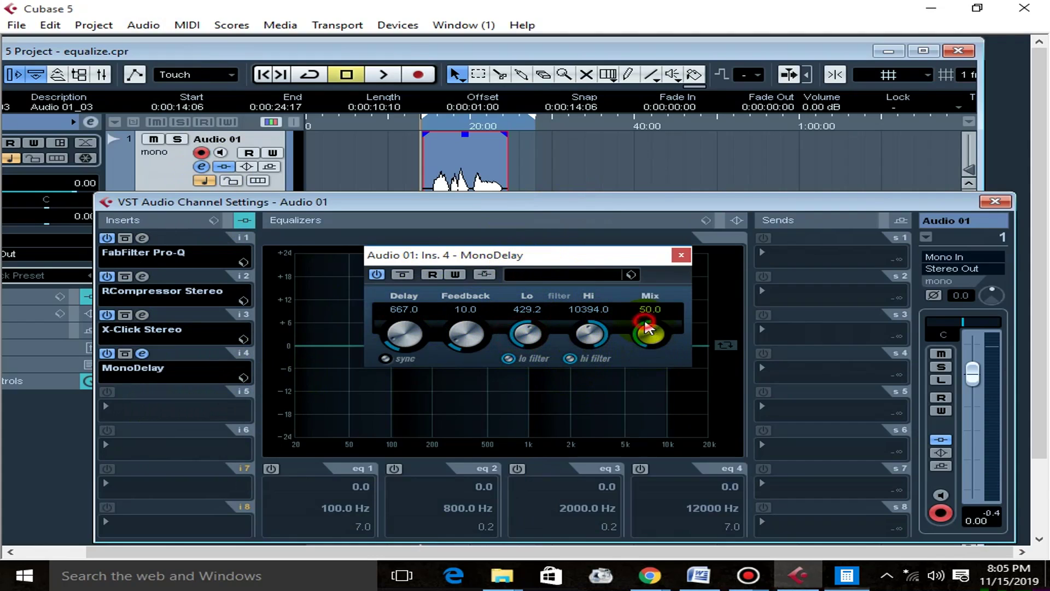
Set the MonoDelay's mix to 3 and start playing the clip with the effect.
left_click(646, 309)
type("3")
key("Return")
key("space")
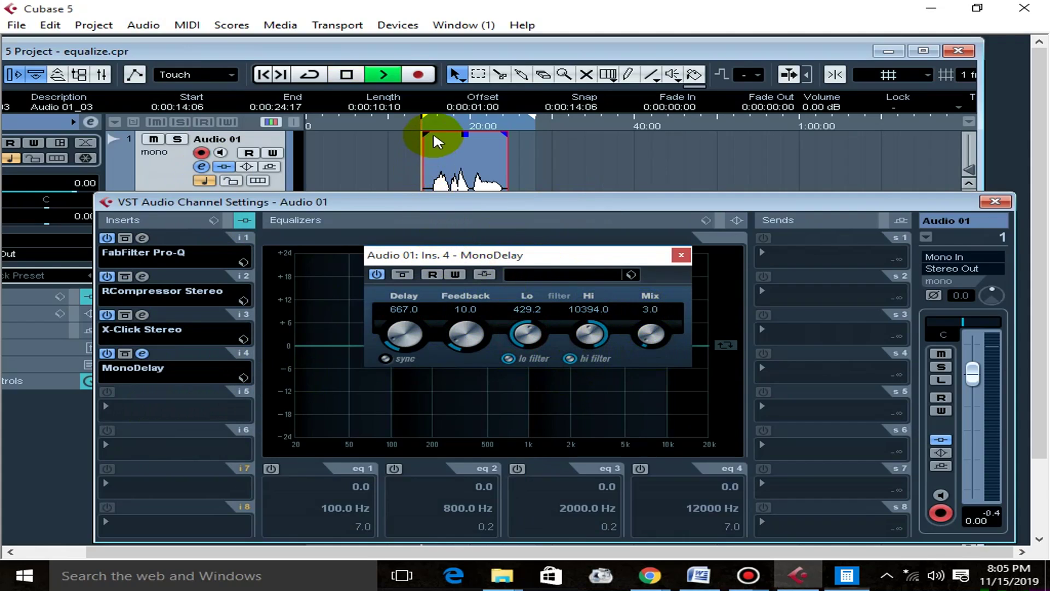
Trim the Audio 01 clip to start at 0:00:15:06 and end at 0:00:24:02.
left_click(625, 166)
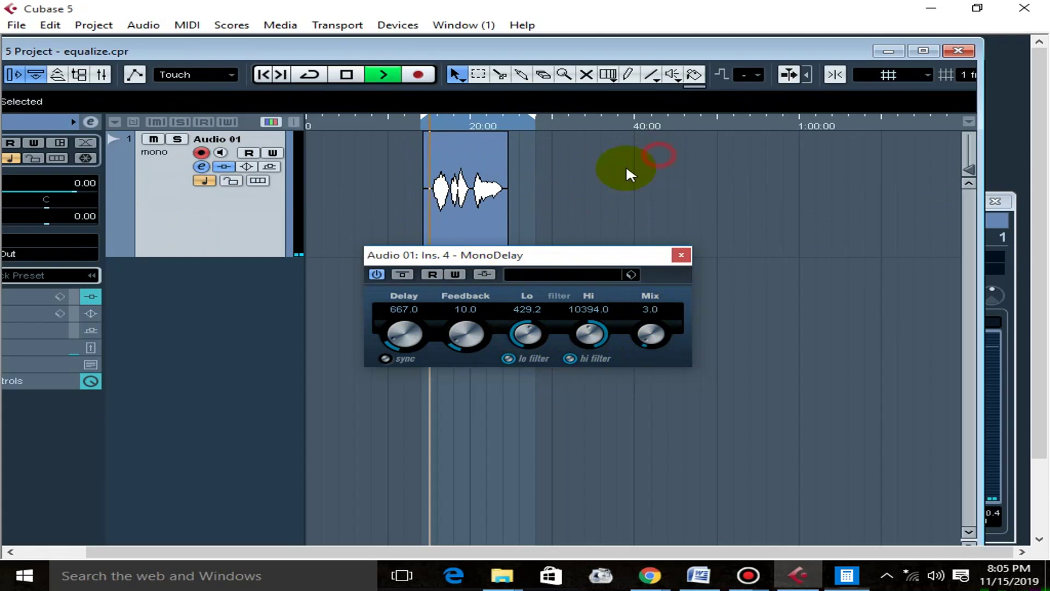
left_click(446, 222)
left_click_drag(634, 255, 649, 305)
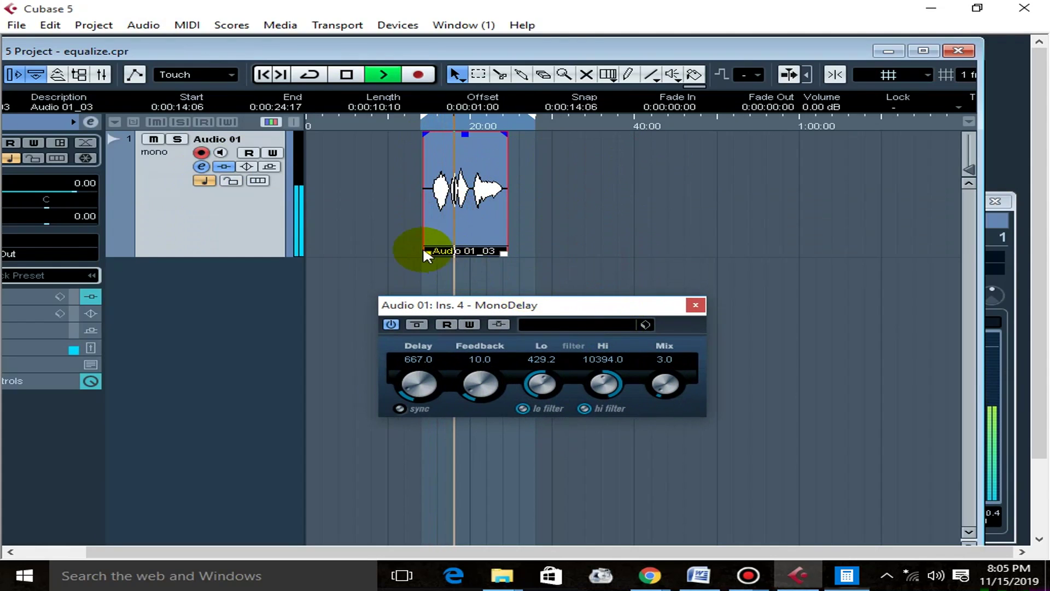
left_click_drag(423, 250, 433, 253)
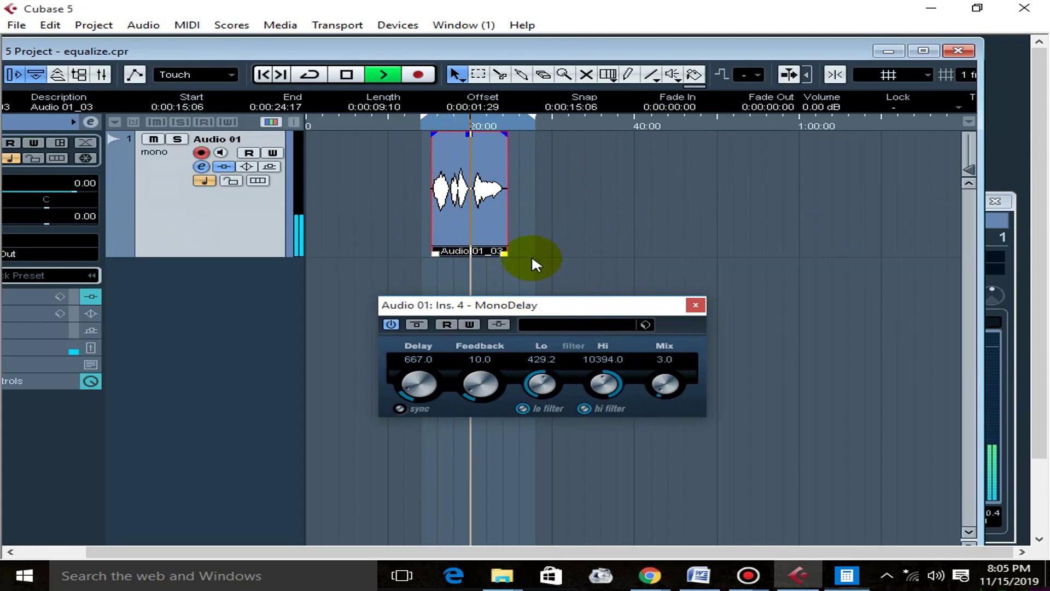
left_click_drag(498, 252, 495, 253)
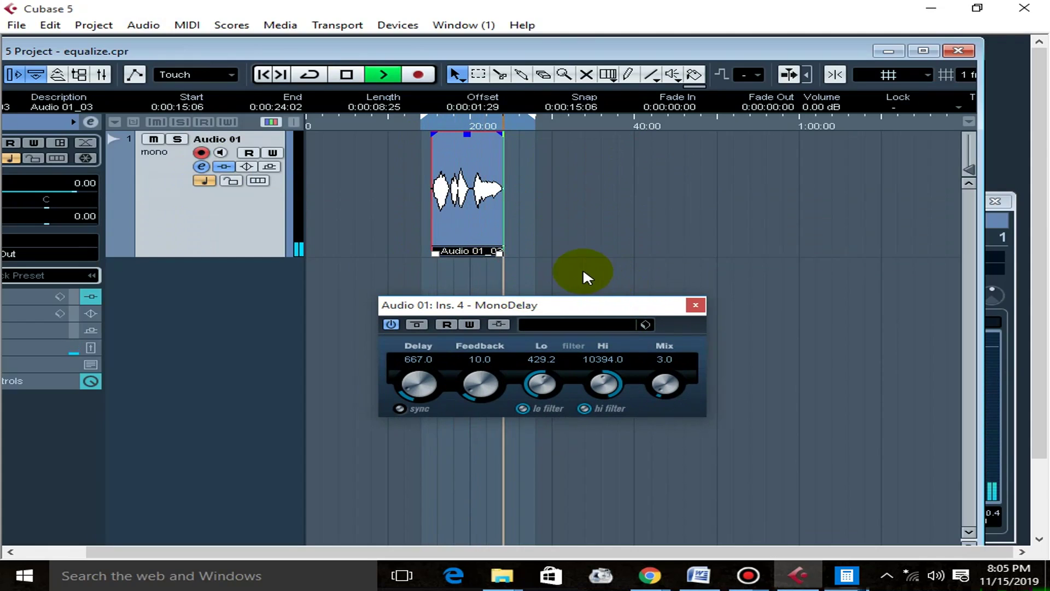
Set the locators to the trimmed clip's range and turn on cycle playback.
key("p")
key("KP_Divide")
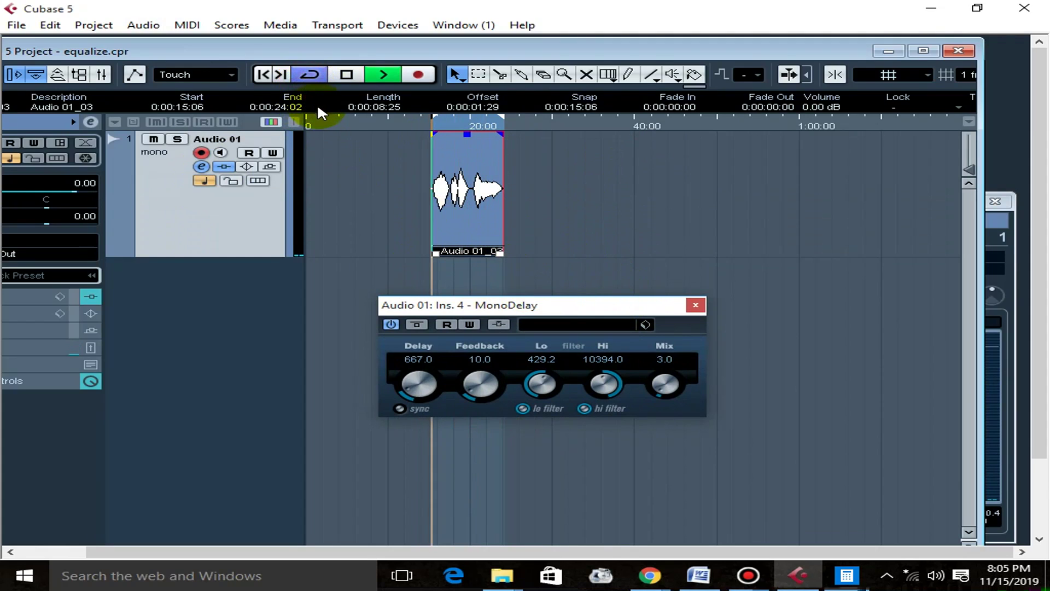
key("h")
key("h")
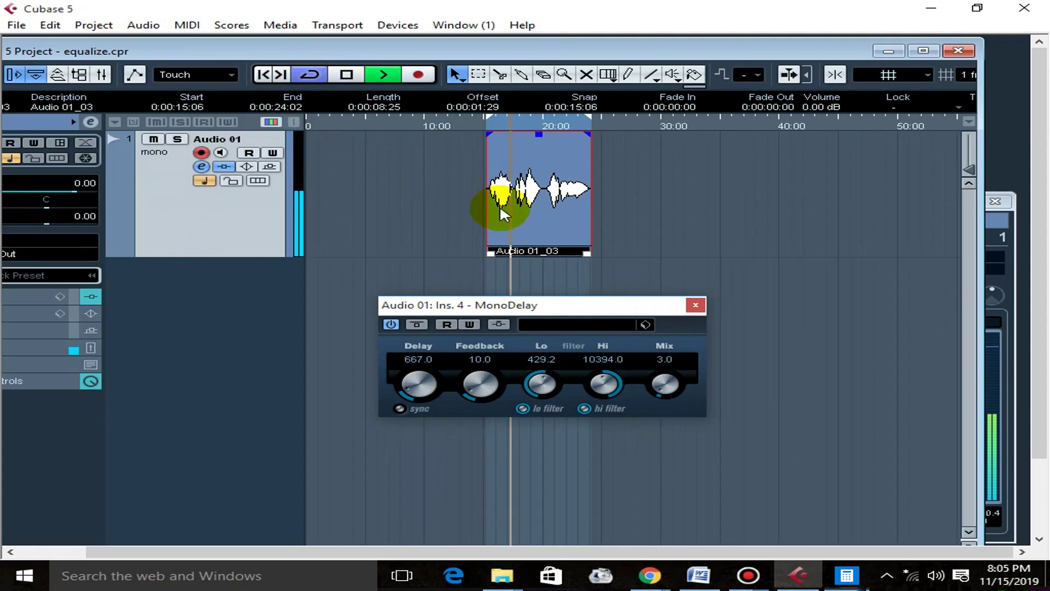
Play the looped clip to check the MonoDelay's effect on it.
key("space")
left_click(417, 325)
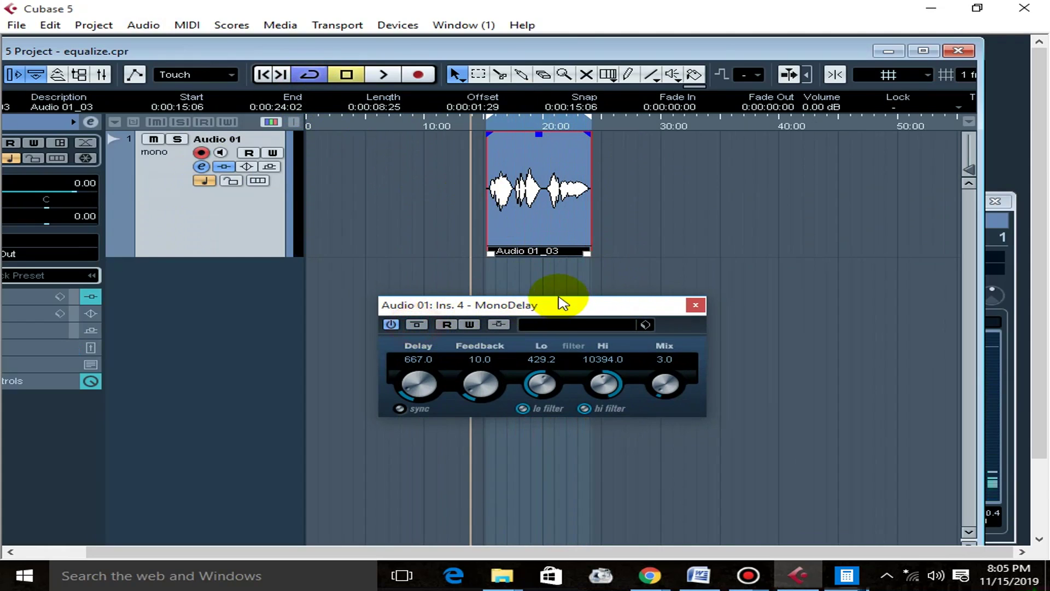
key("space")
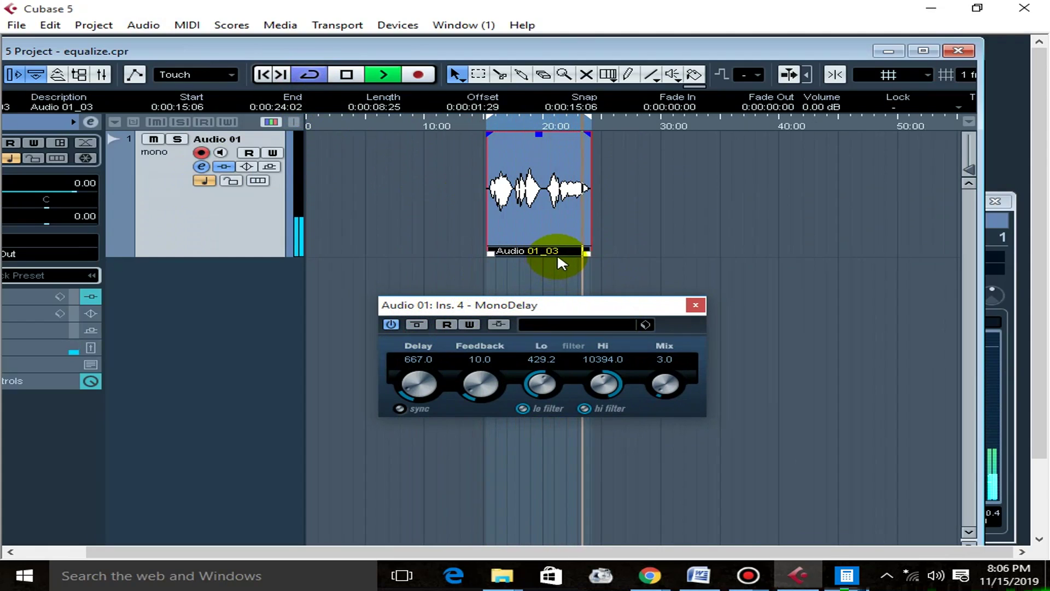
key("space")
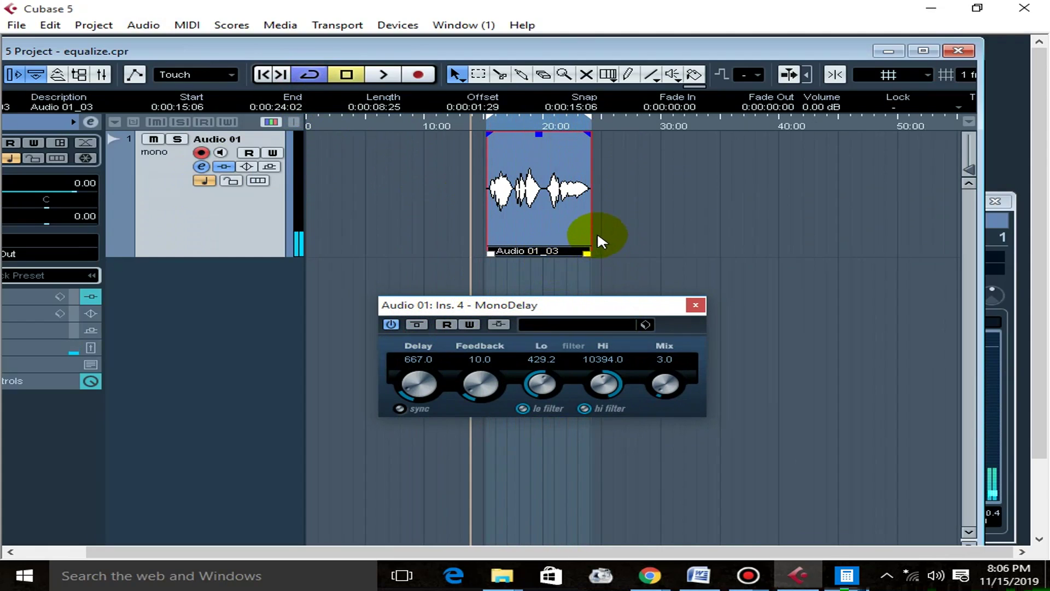
Replace the MonoDelay in Audio 01's fourth insert slot with H-Delay Mono, discarding the MonoDelay changes.
left_click(694, 305)
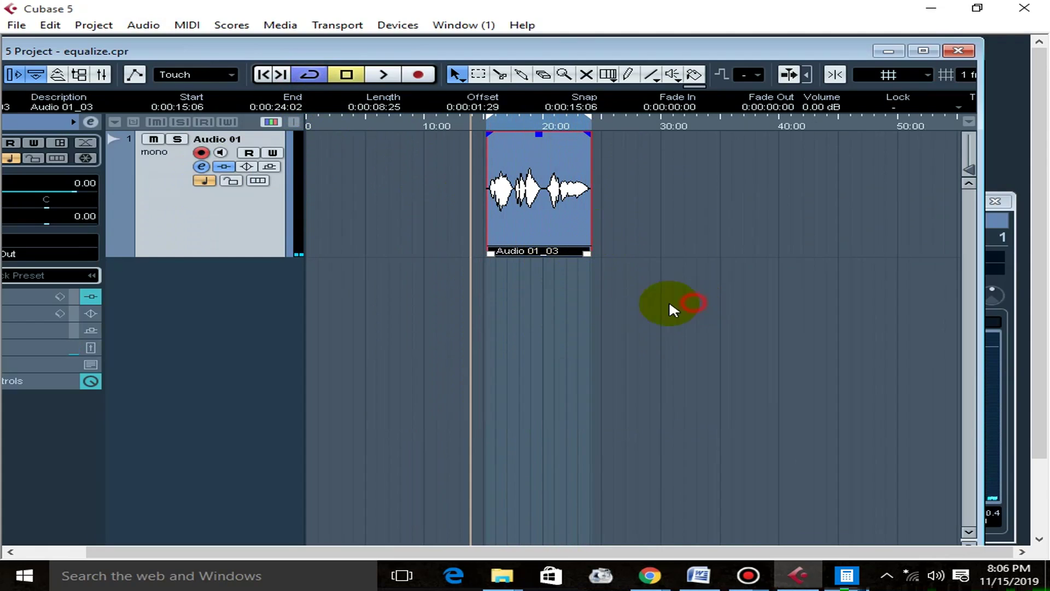
left_click(203, 167)
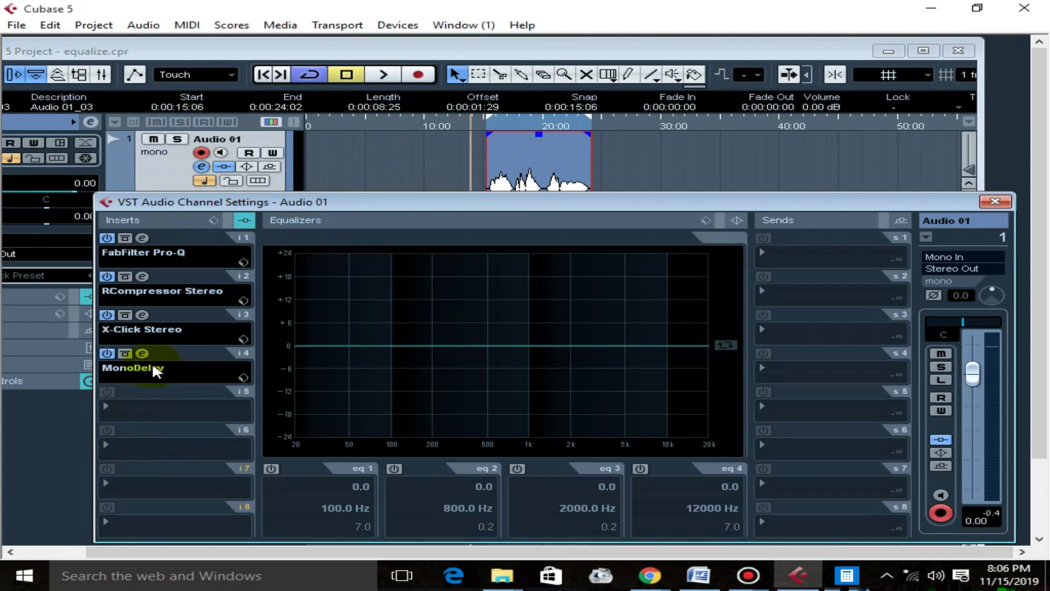
left_click(153, 368)
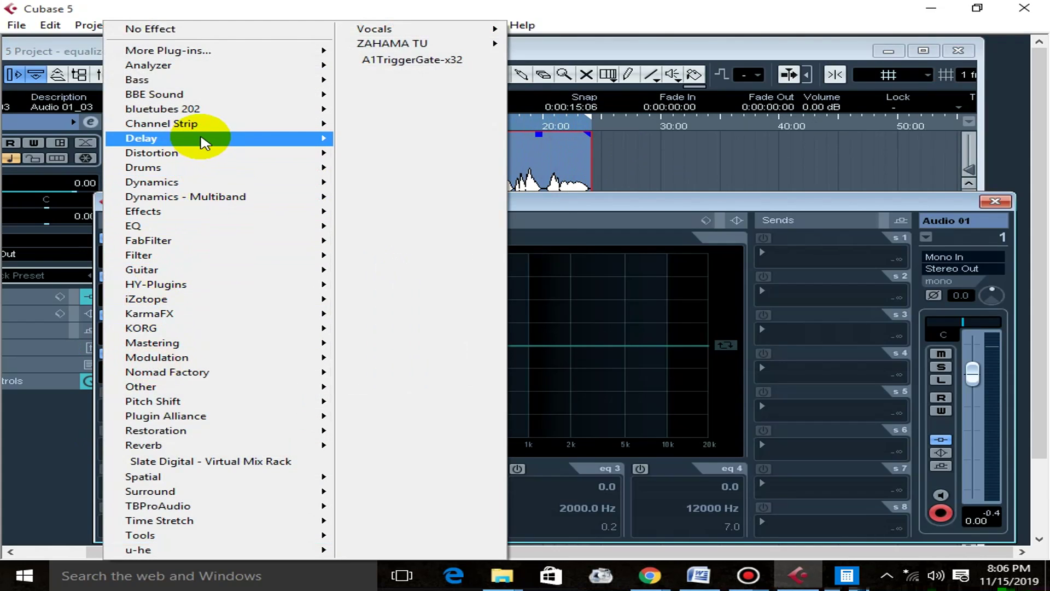
mouse_move(203, 142)
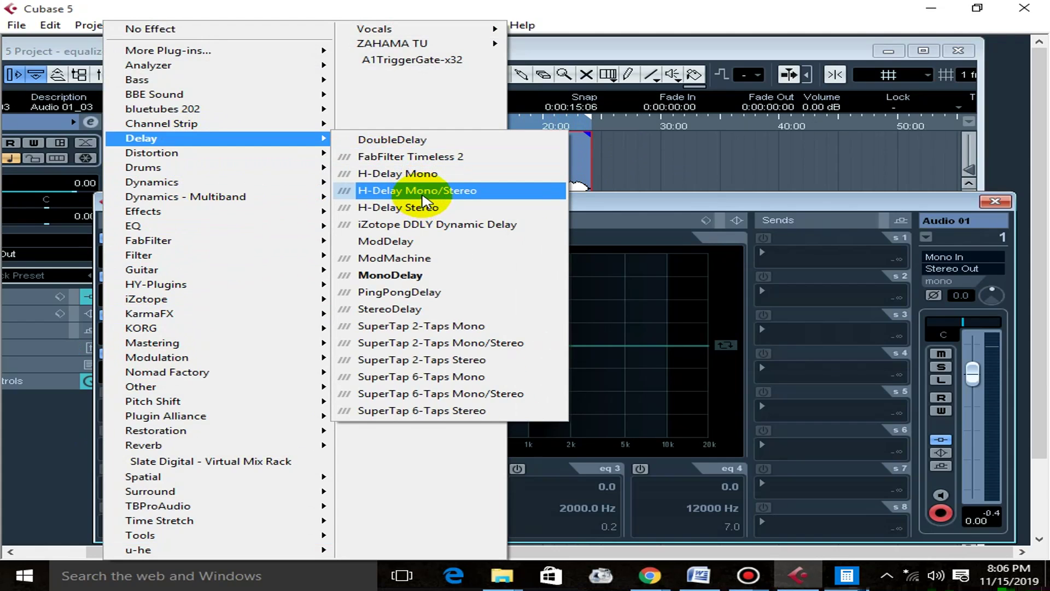
left_click(463, 174)
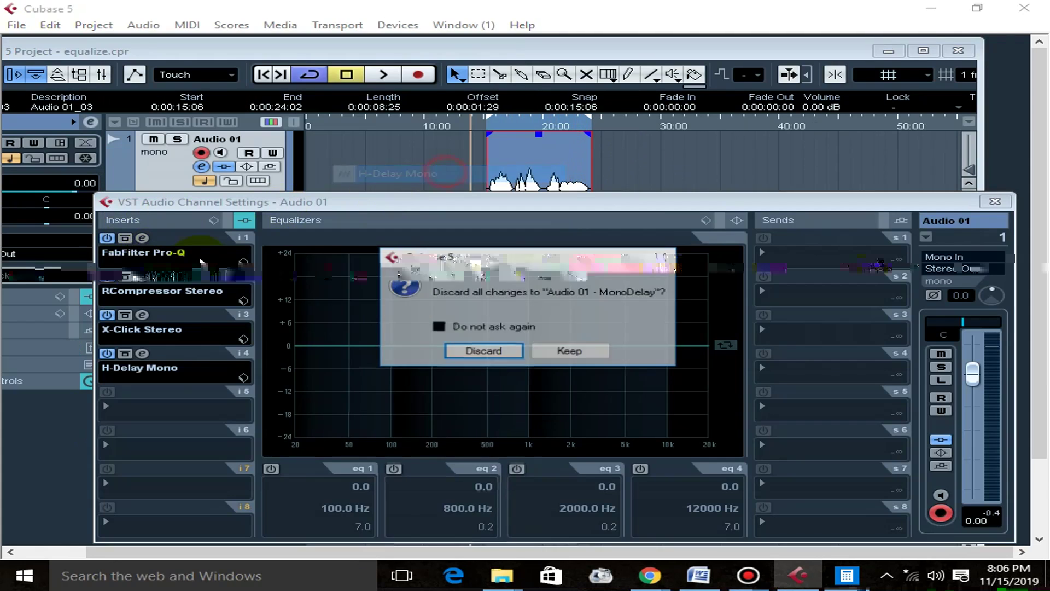
left_click(476, 350)
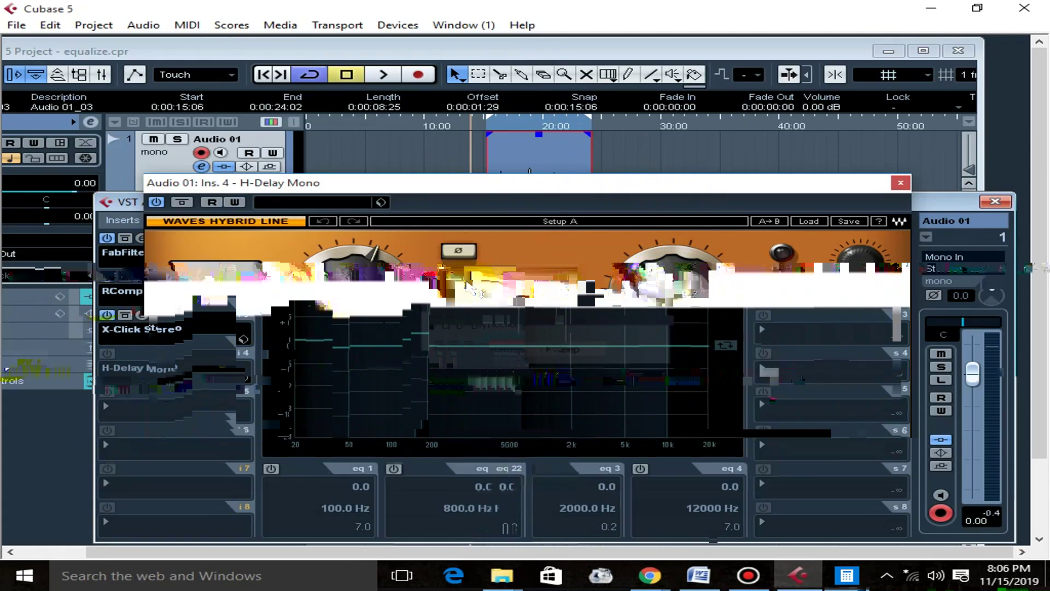
Set the H-Delay's feedback to 10.
left_click_drag(674, 294, 673, 278)
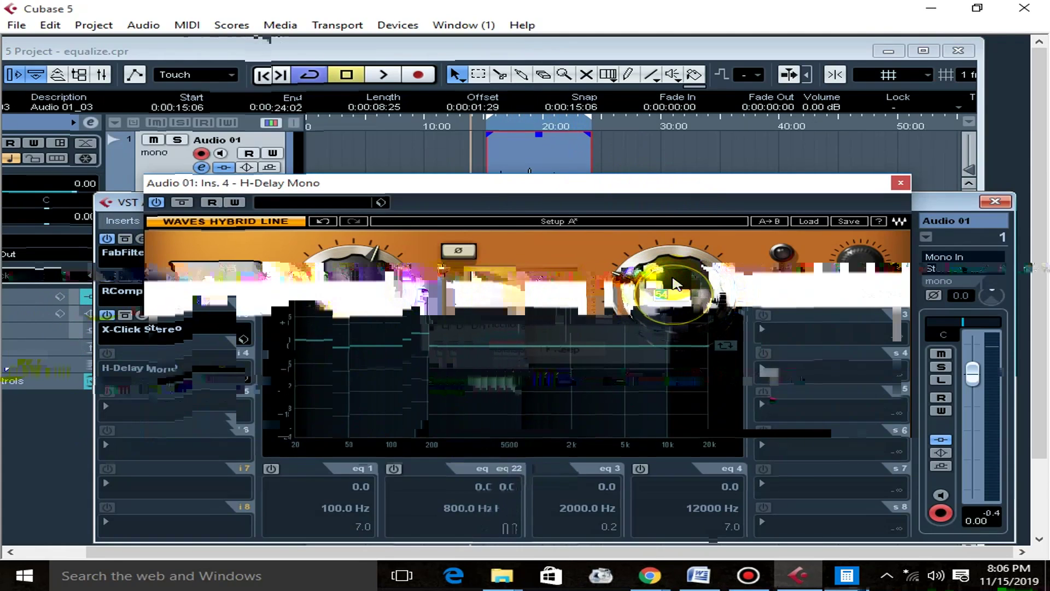
type("10")
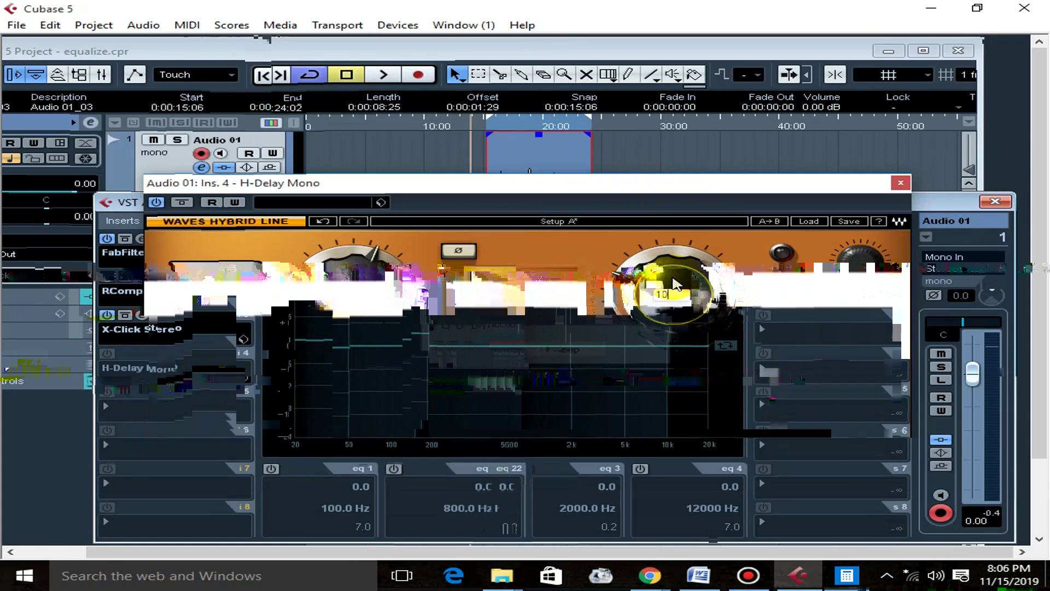
key("Return")
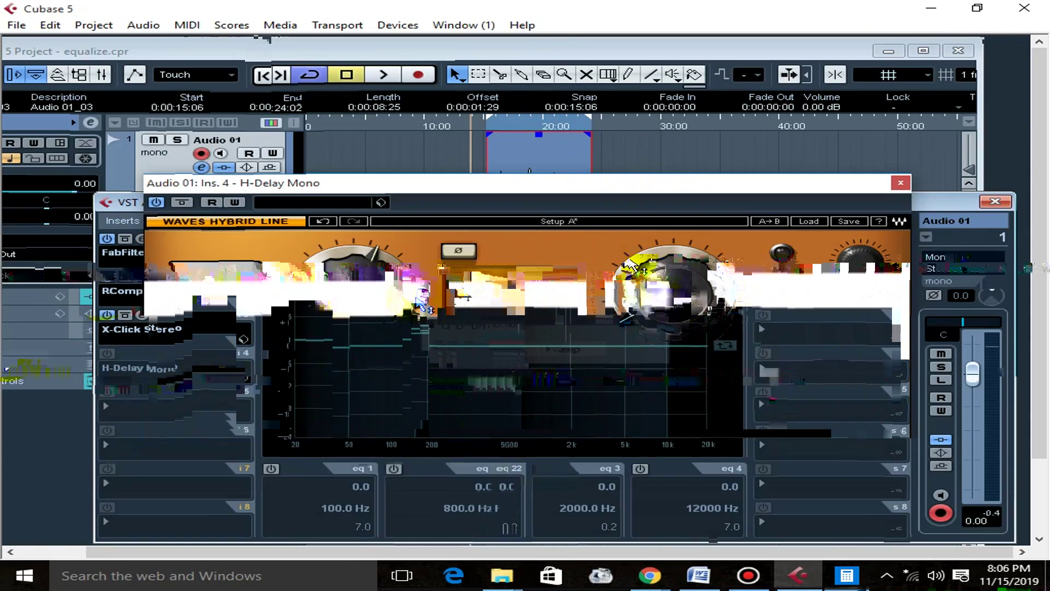
Adjust the H-Delay's delay time to a 1/4 note.
left_click(357, 308)
mouse_move(357, 309)
left_mouse_down()
mouse_move(358, 335)
mouse_move(362, 302)
left_mouse_up()
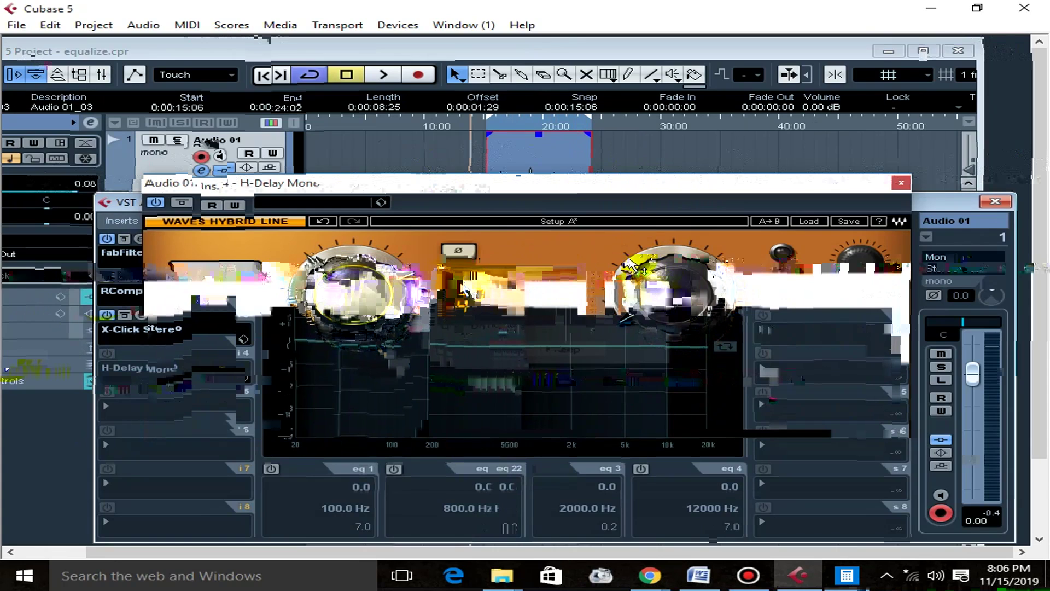
left_click(462, 254)
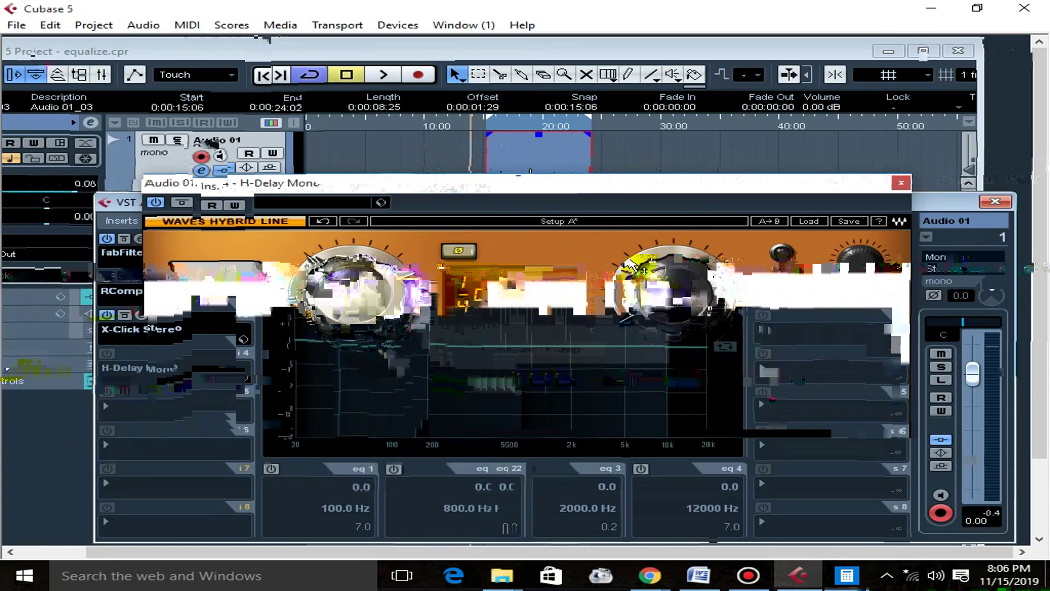
left_click_drag(358, 298, 358, 305)
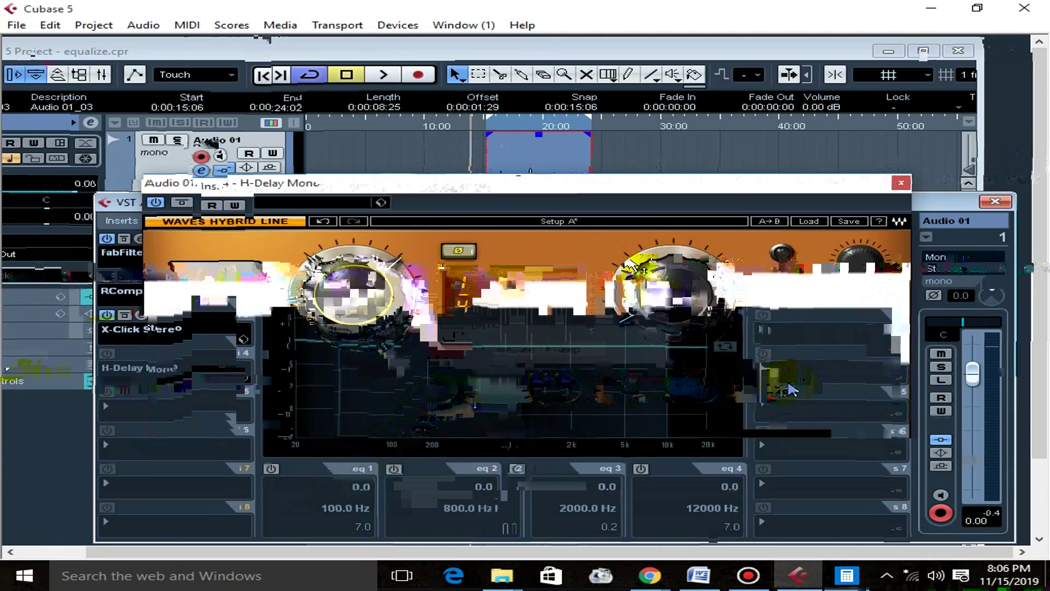
Play the looped clip and change the H-Delay's delay time to a dotted 1/4 note, synced to the host tempo.
key("space")
left_click(623, 392)
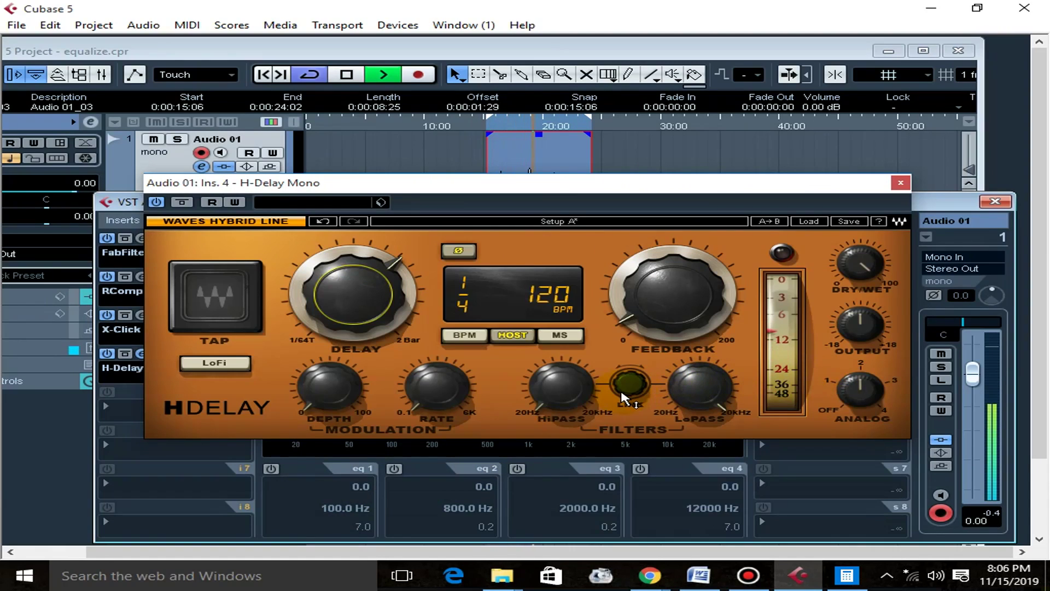
left_click(463, 256)
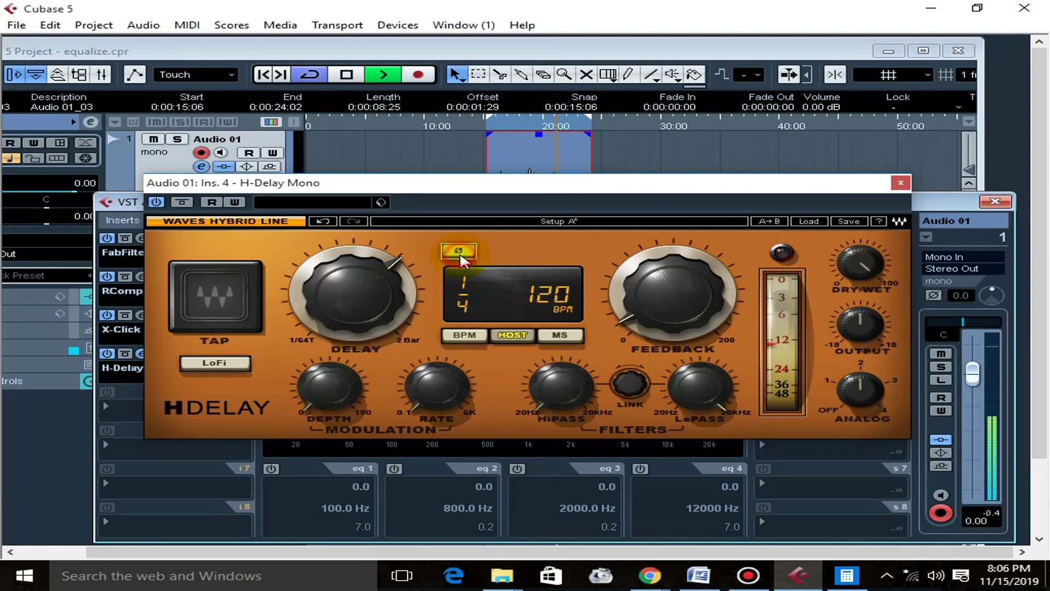
left_click(566, 324)
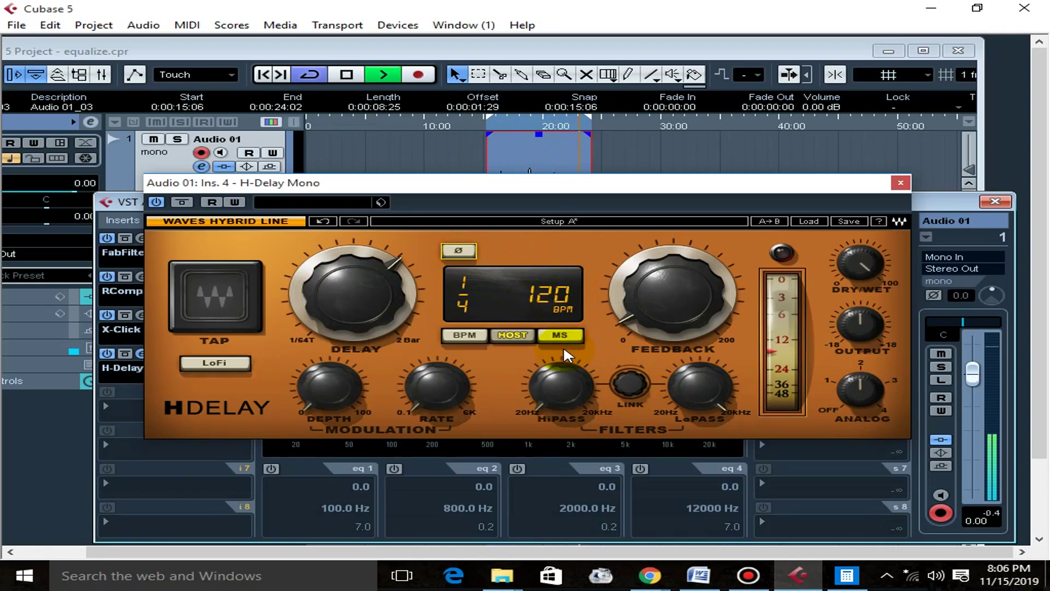
left_click_drag(368, 287, 372, 250)
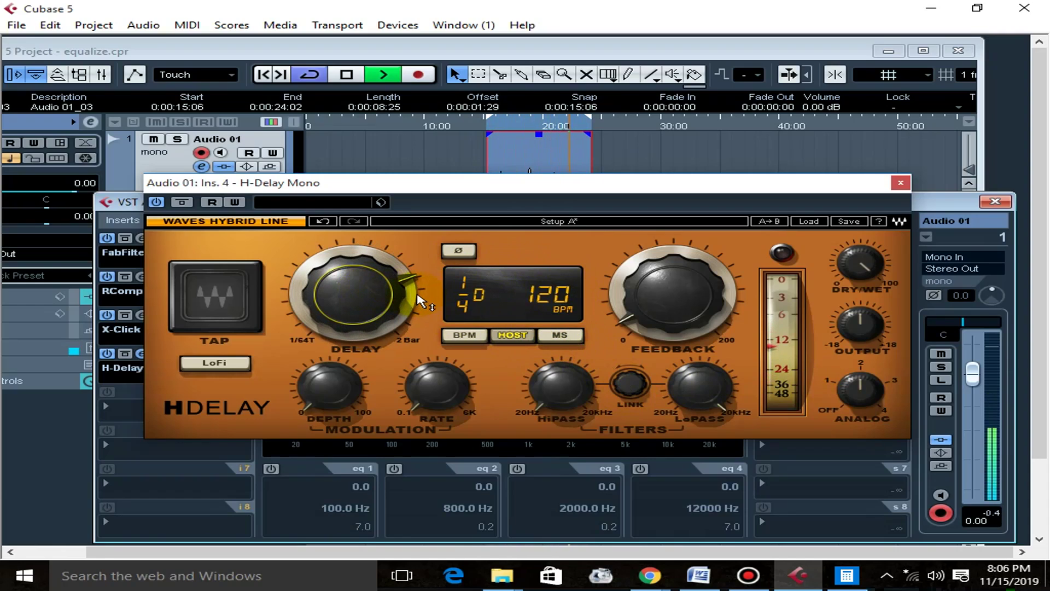
Compare the sound of the looped clip with the H-Delay active and bypassed, leaving the effect active.
key("space")
key("space")
left_click(457, 251)
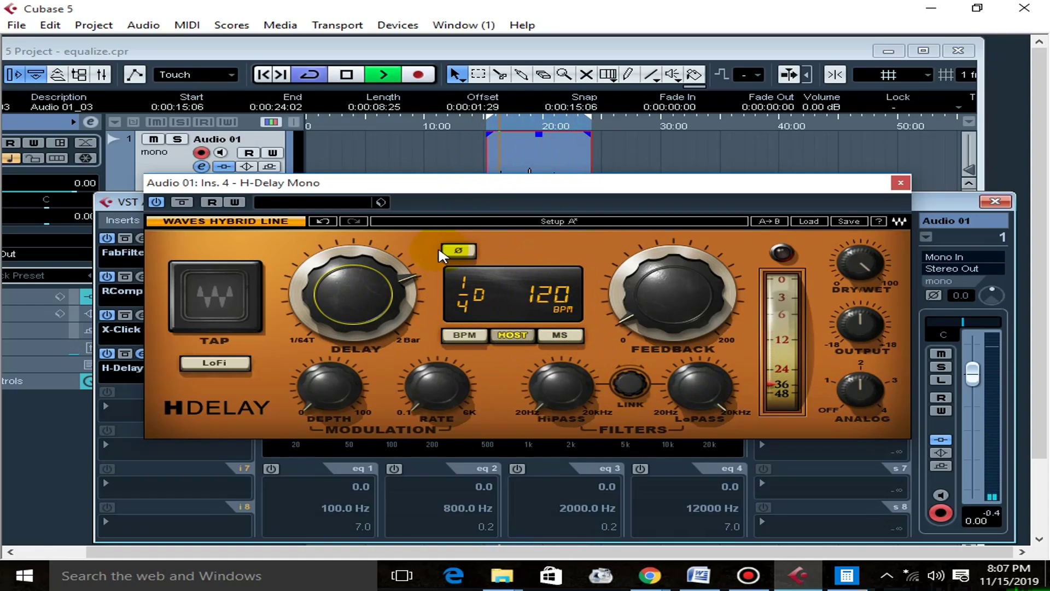
left_click(445, 253)
left_click(182, 202)
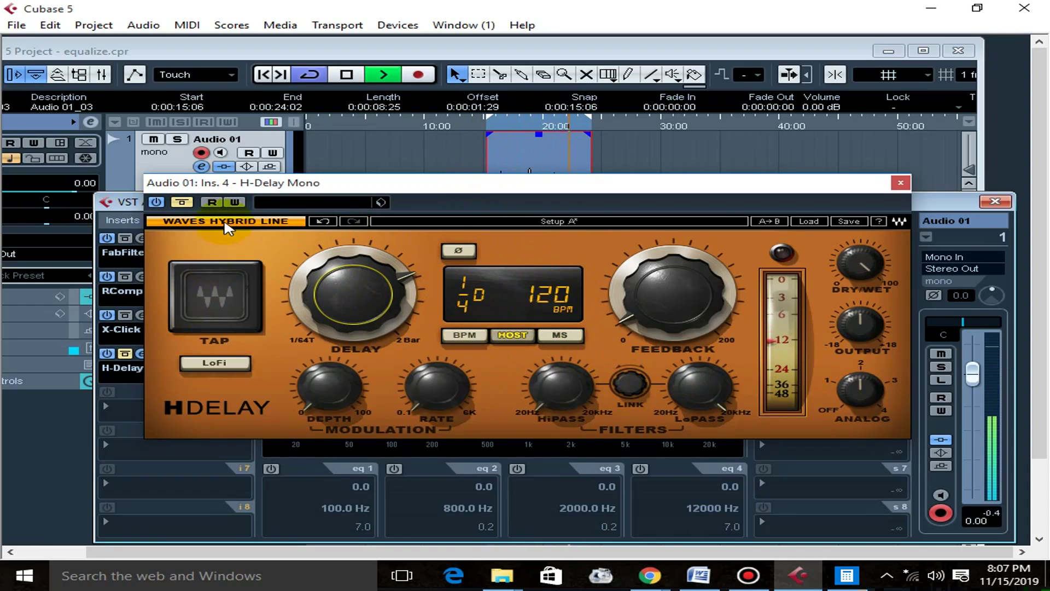
key("space")
left_click(181, 202)
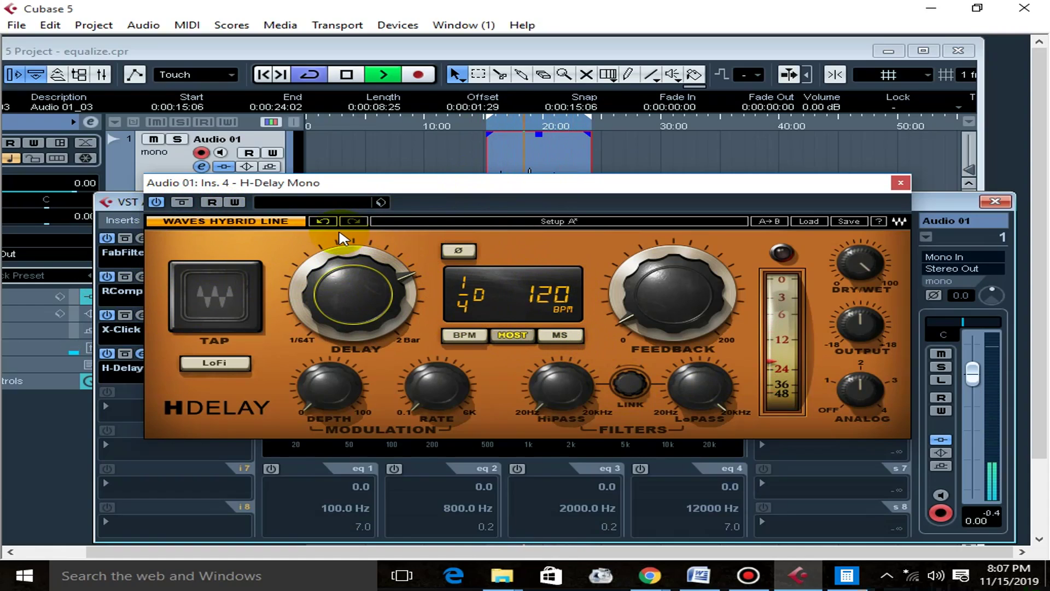
key("space")
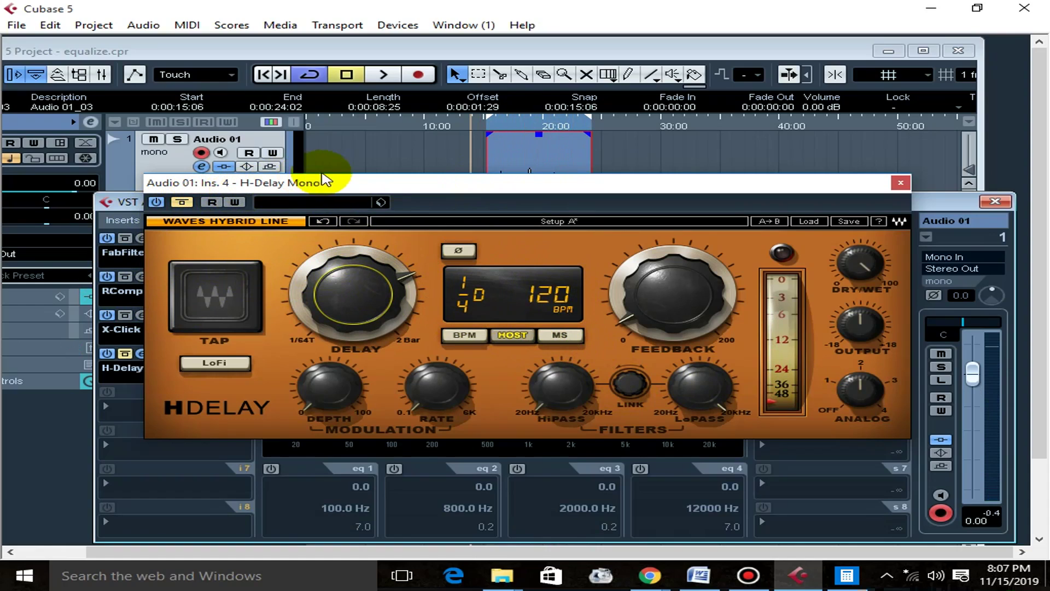
key("space")
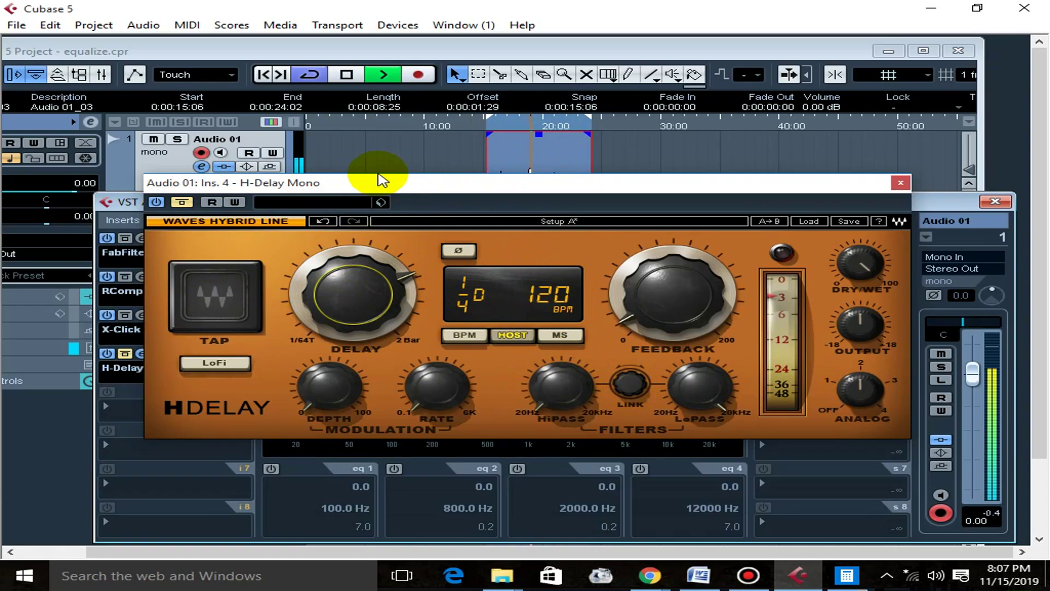
key("space")
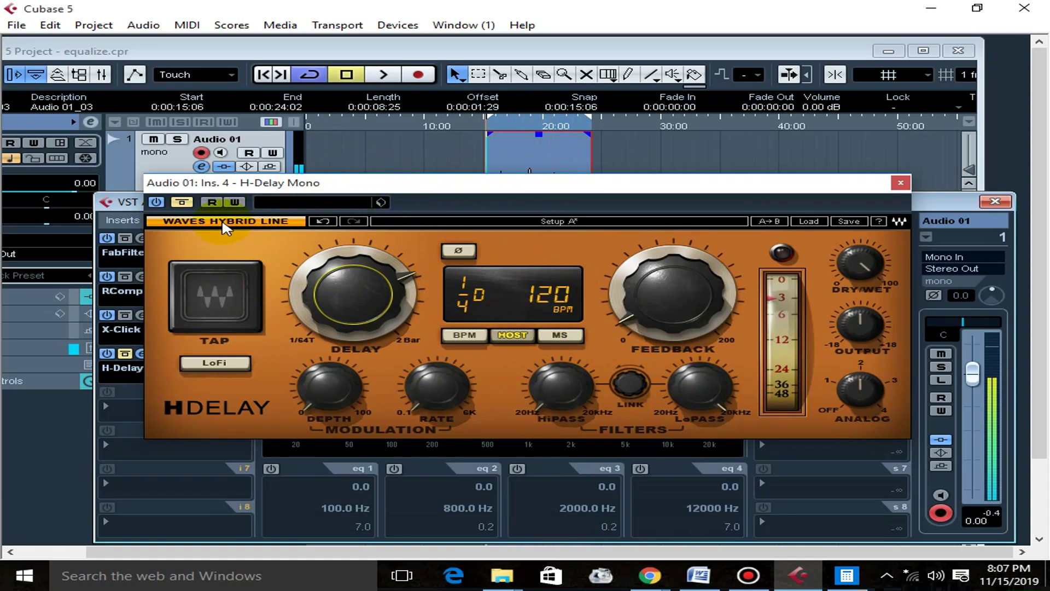
left_click(182, 202)
key("space")
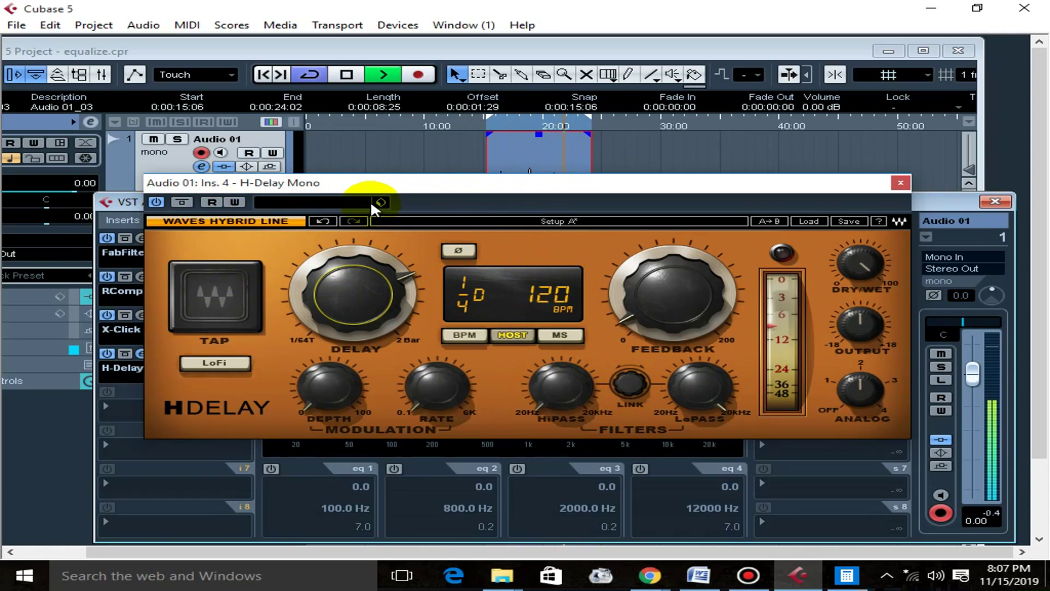
key("space")
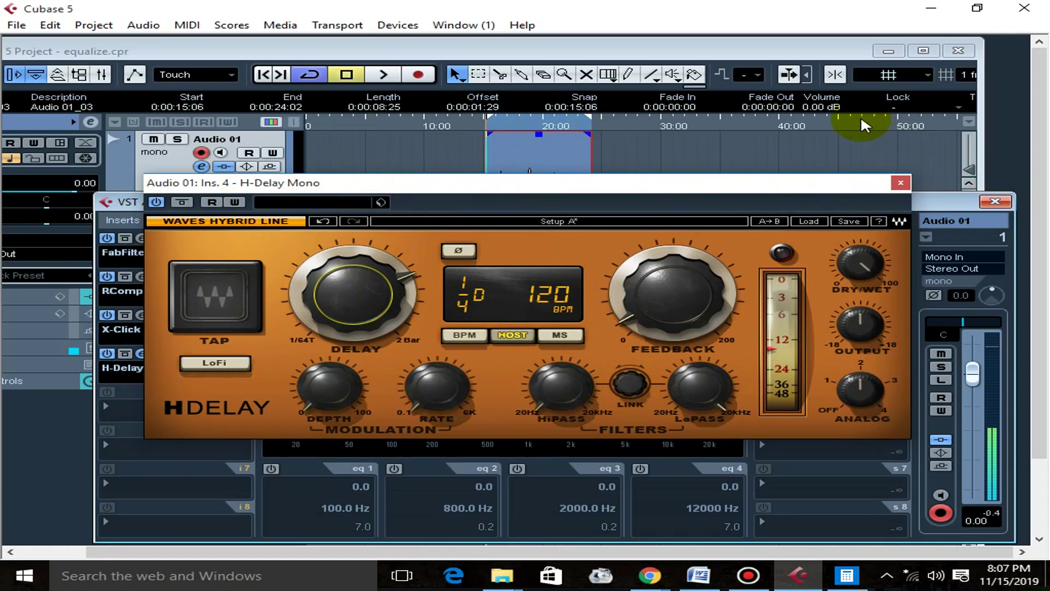
Close the H-Delay and channel settings windows and maximize the project window.
left_click(901, 184)
left_click(996, 201)
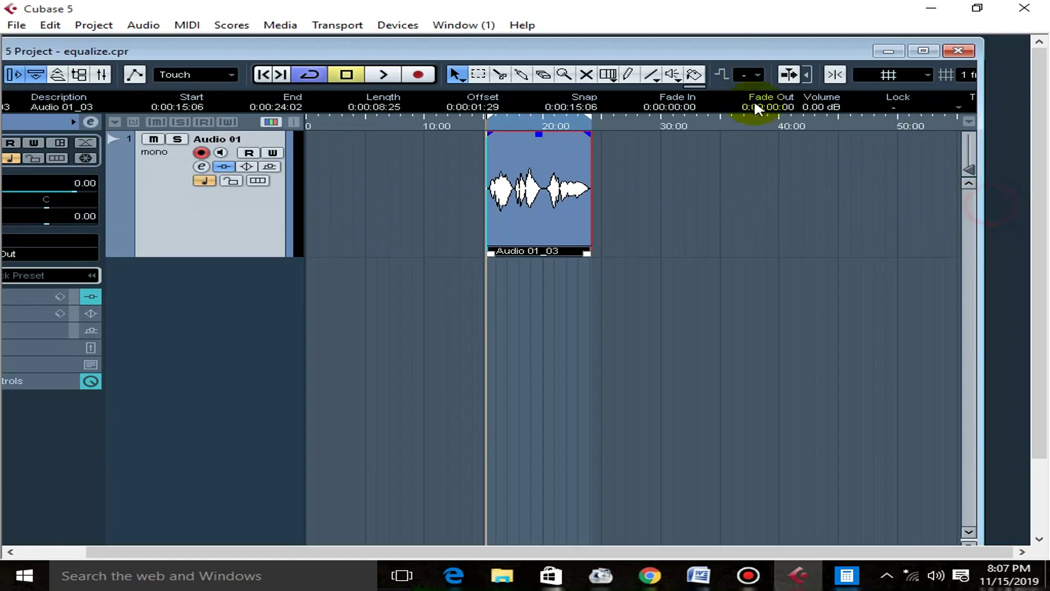
double_click(733, 54)
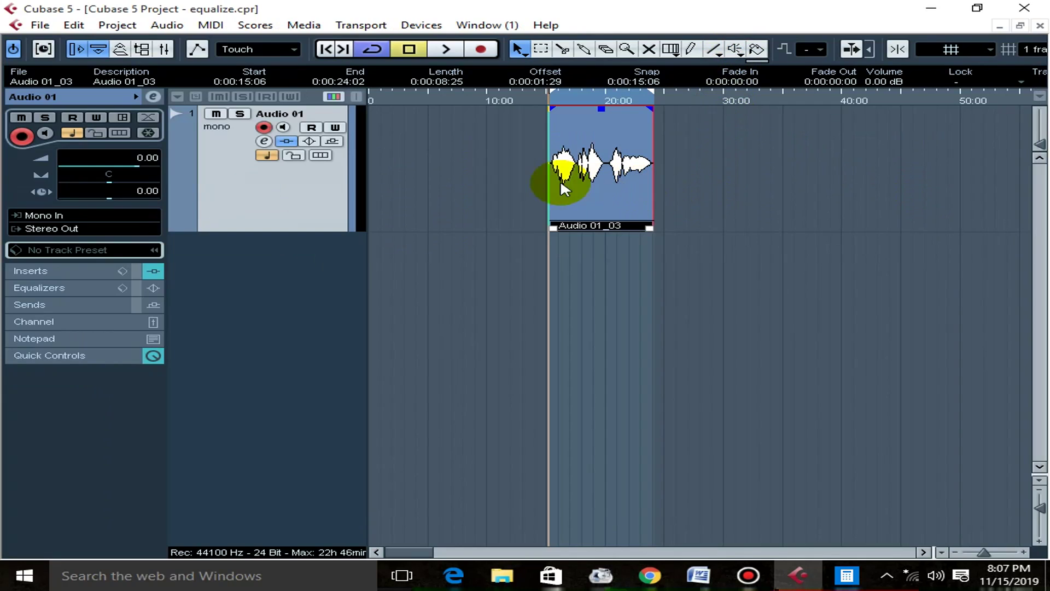
Reopen Audio 01's H-Delay to review its settings, and return to the maximized project window.
left_click(264, 141)
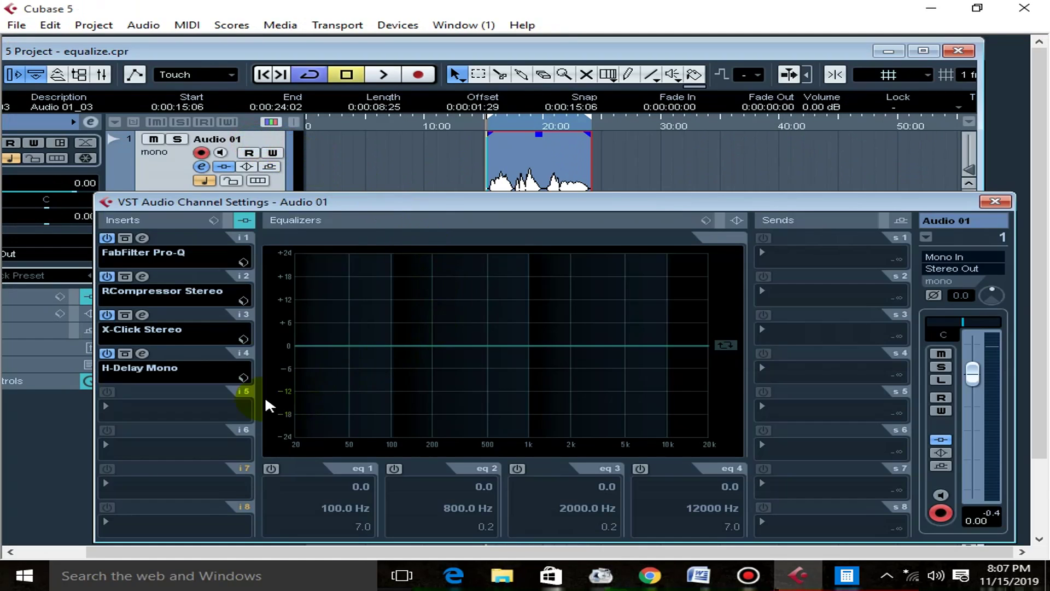
left_click(146, 353)
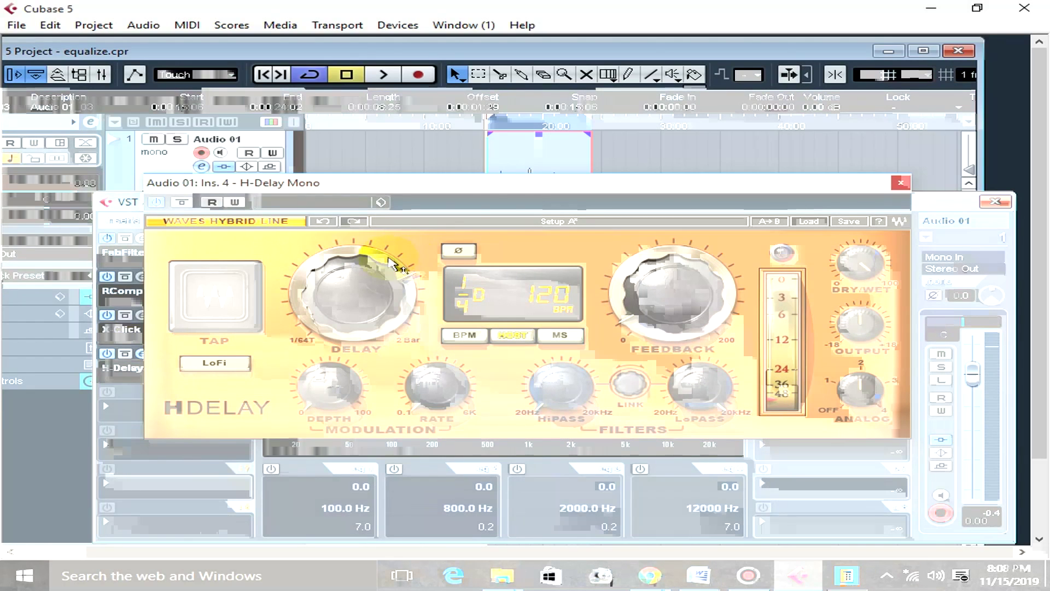
left_click(644, 49)
left_click(643, 49)
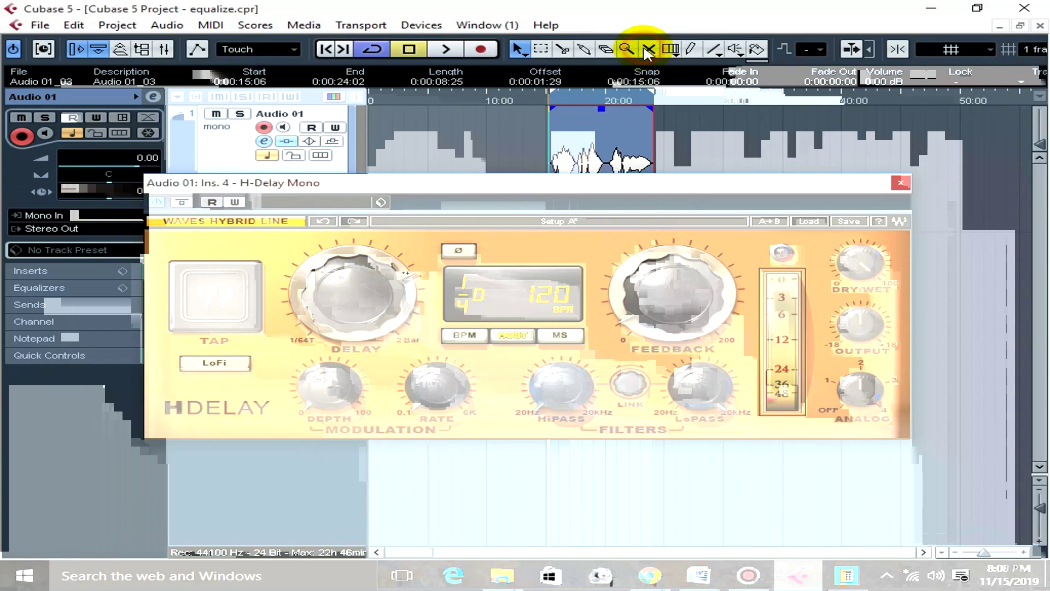
left_click(901, 182)
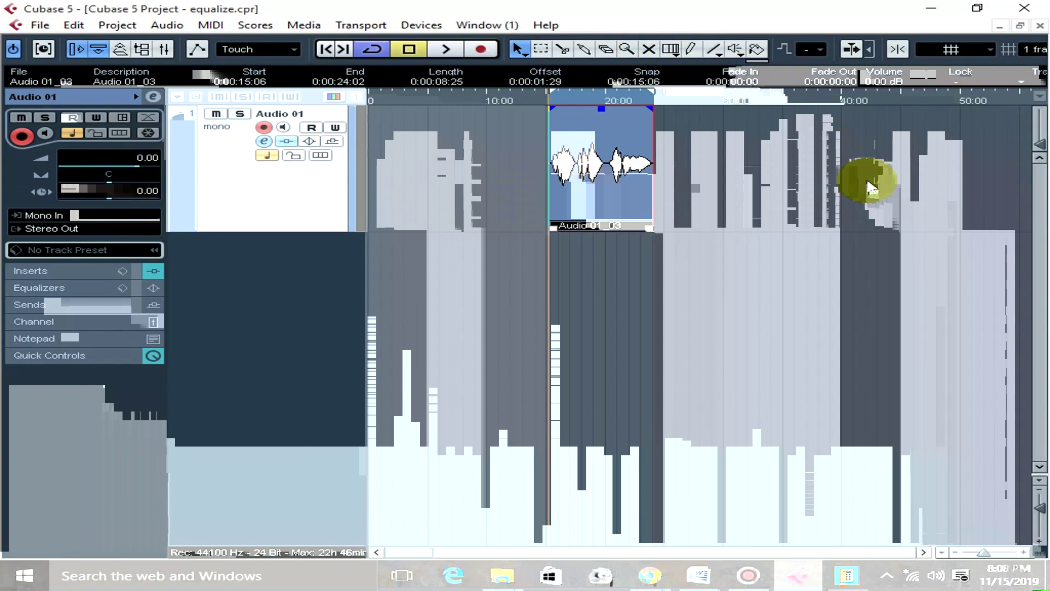